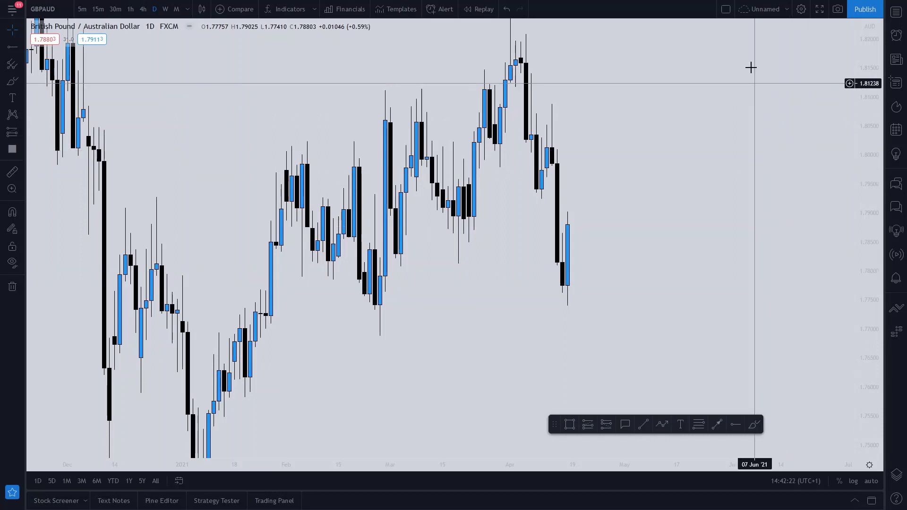
Split the GBPAUD layout into two side-by-side charts
{"action": "left_click", "coordinate": [726, 12]}
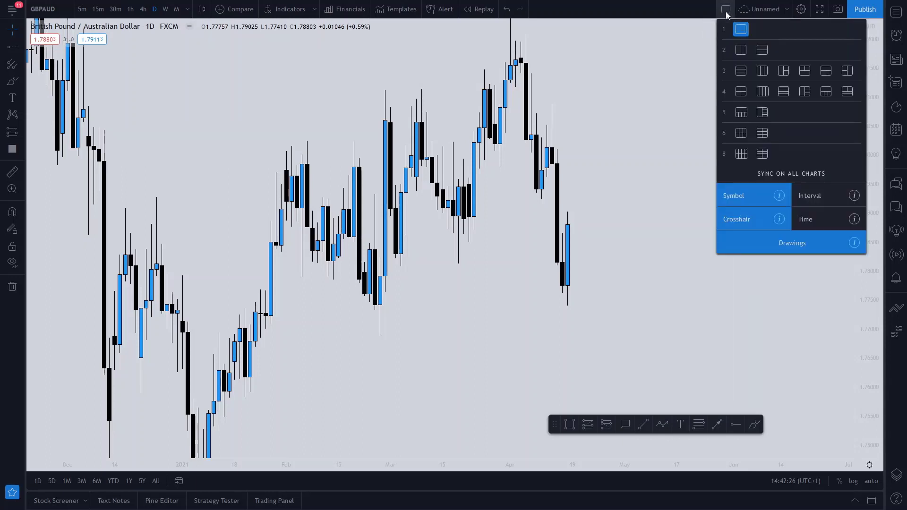
{"action": "left_click", "coordinate": [741, 51]}
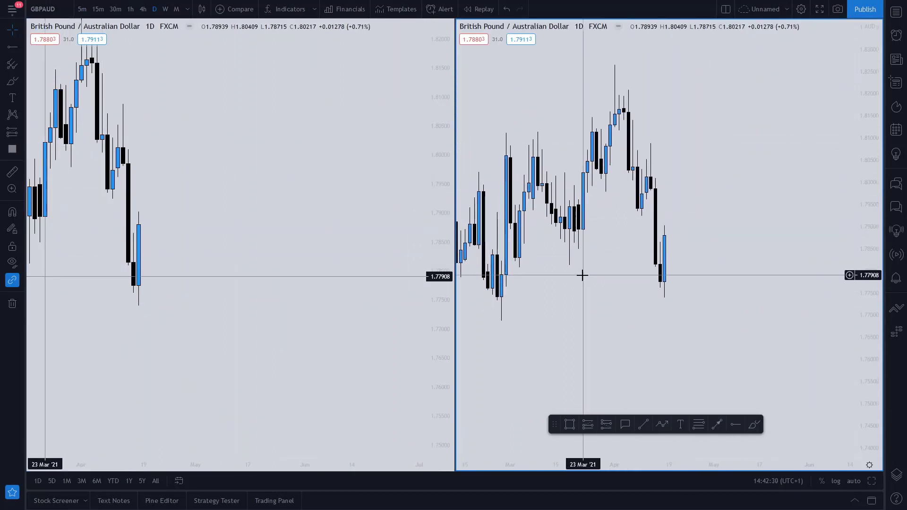
{"action": "left_click_drag", "start_coordinate": [211, 174], "coordinate": [312, 207]}
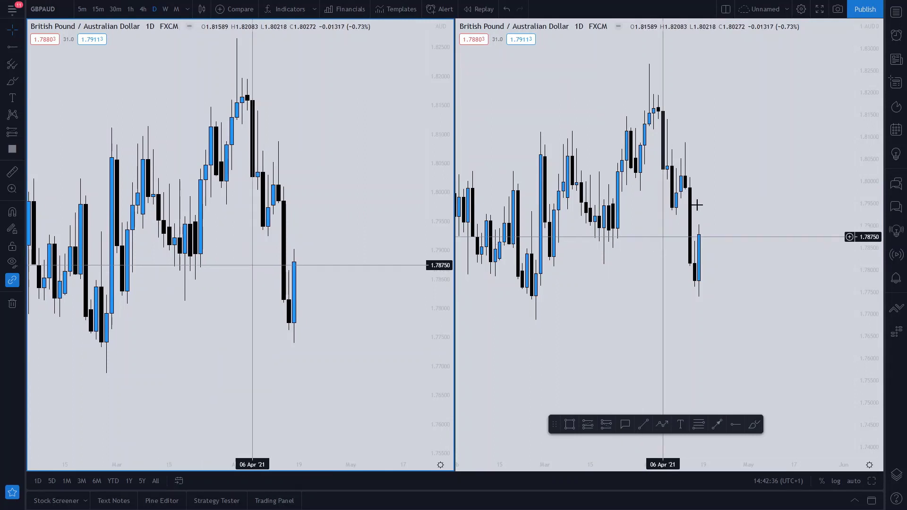
{"action": "left_click", "coordinate": [737, 185]}
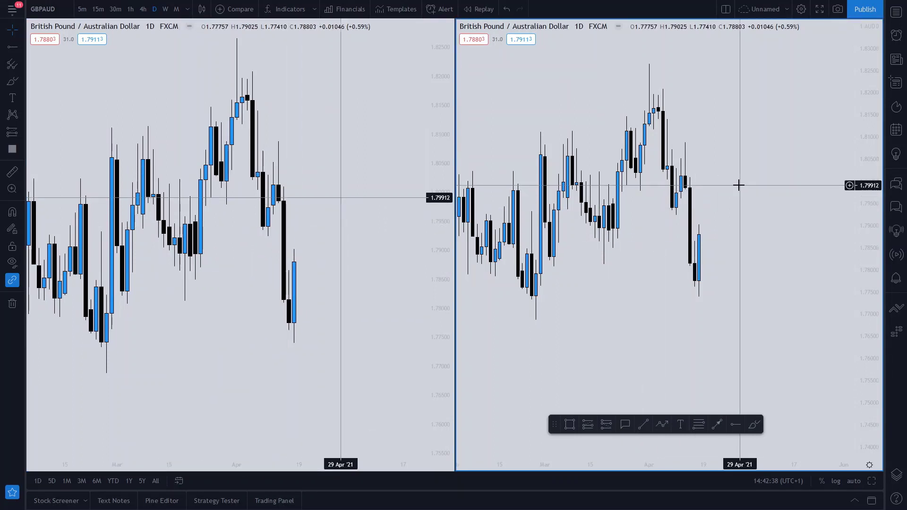
{"action": "left_click_drag", "start_coordinate": [658, 304], "coordinate": [711, 288]}
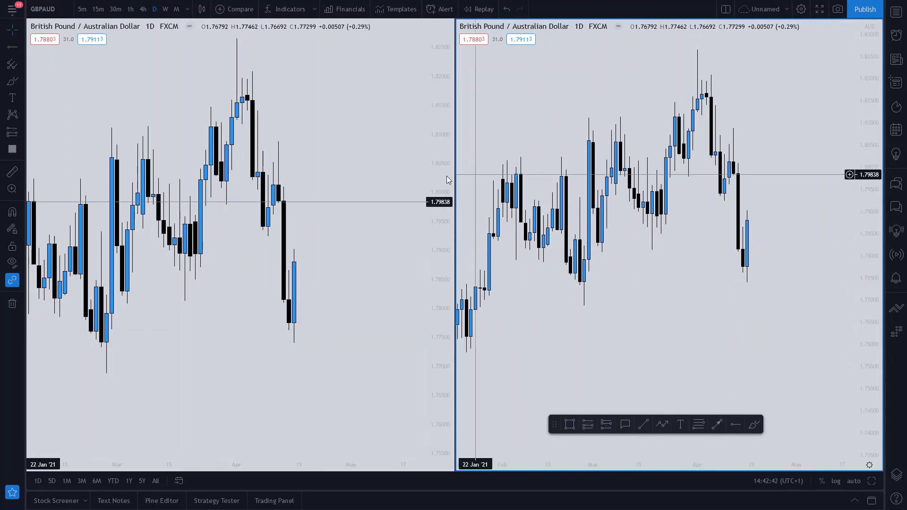
Switch the first of the two GBPAUD charts to the 30-minute timeframe
{"action": "left_click", "coordinate": [338, 174]}
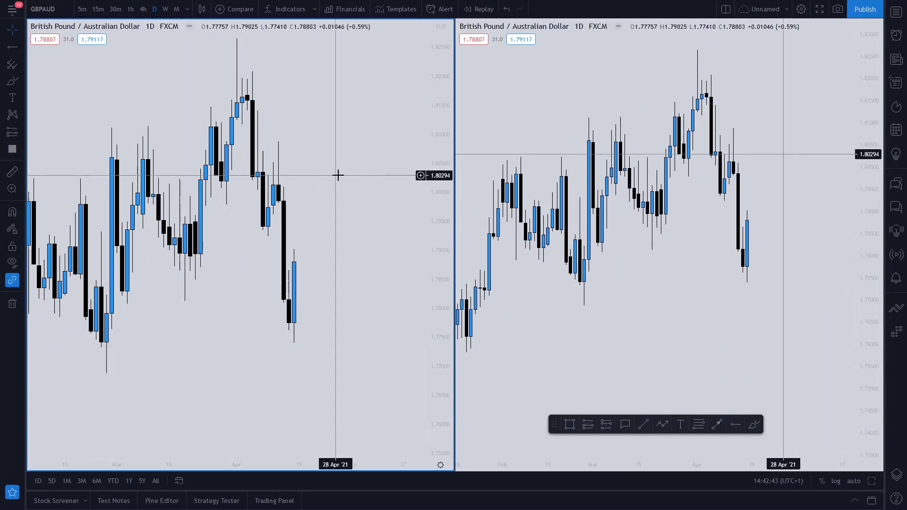
{"action": "left_click", "coordinate": [119, 11]}
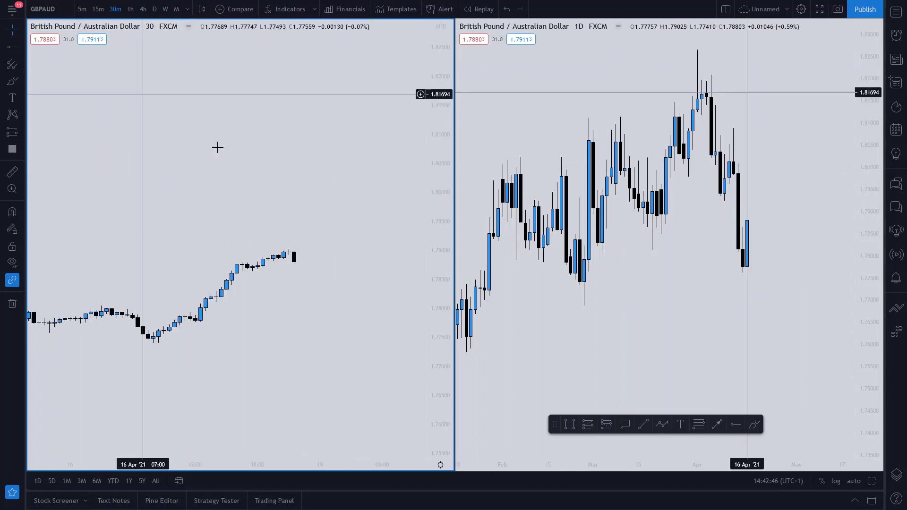
{"action": "scroll", "coordinate": [218, 147], "scroll_direction": "down", "scroll_amount": 10}
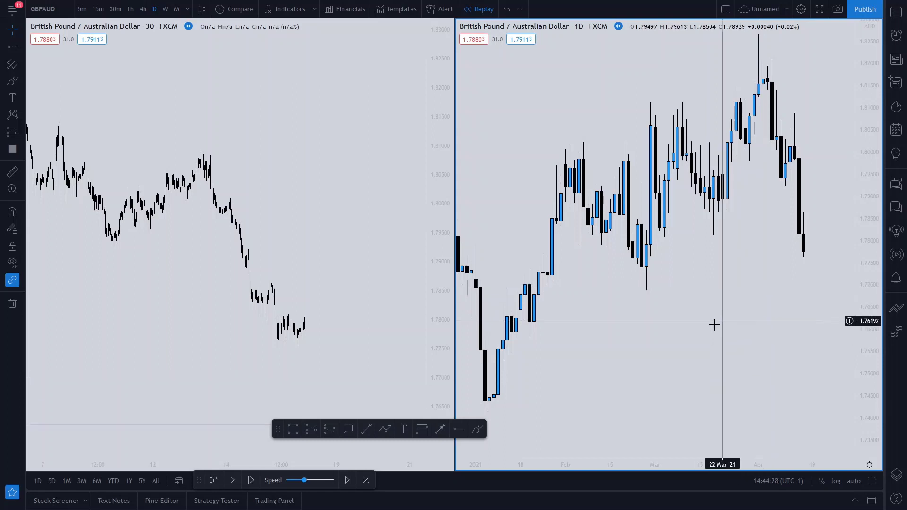
Place a horizontal ray at 1.77407 on the daily chart, starting from the 24 February candle low
{"action": "mouse_move", "coordinate": [702, 328]}
{"action": "left_mouse_down"}
{"action": "mouse_move", "coordinate": [740, 311]}
{"action": "mouse_move", "coordinate": [699, 314]}
{"action": "left_mouse_up"}
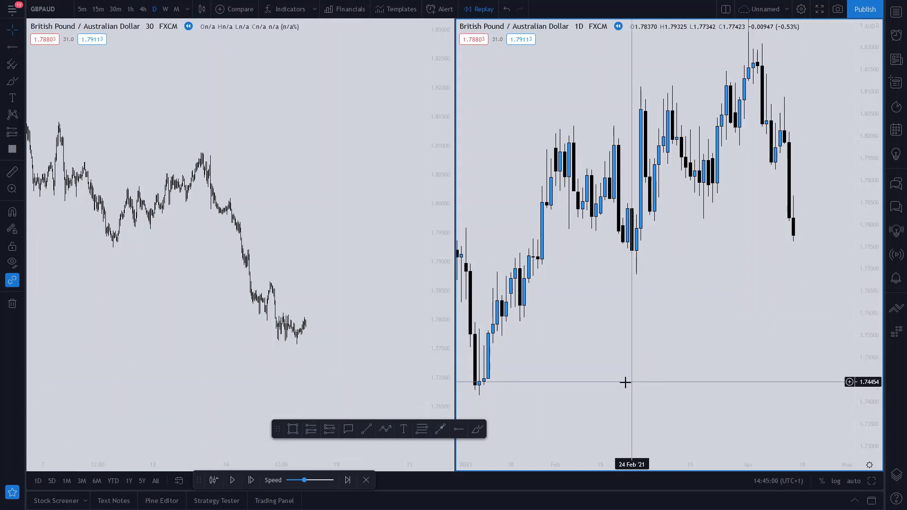
{"action": "left_click", "coordinate": [458, 429]}
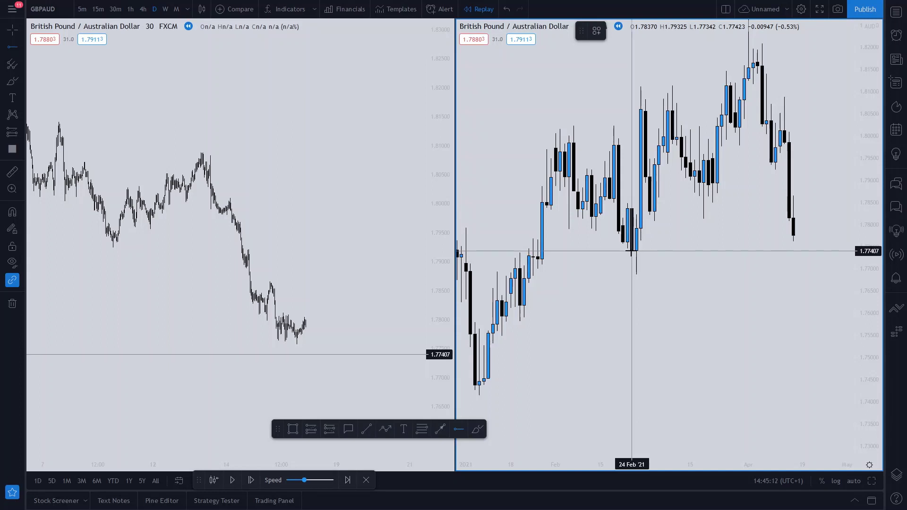
{"action": "left_click", "coordinate": [631, 251]}
{"action": "left_click_drag", "start_coordinate": [707, 302], "coordinate": [644, 289]}
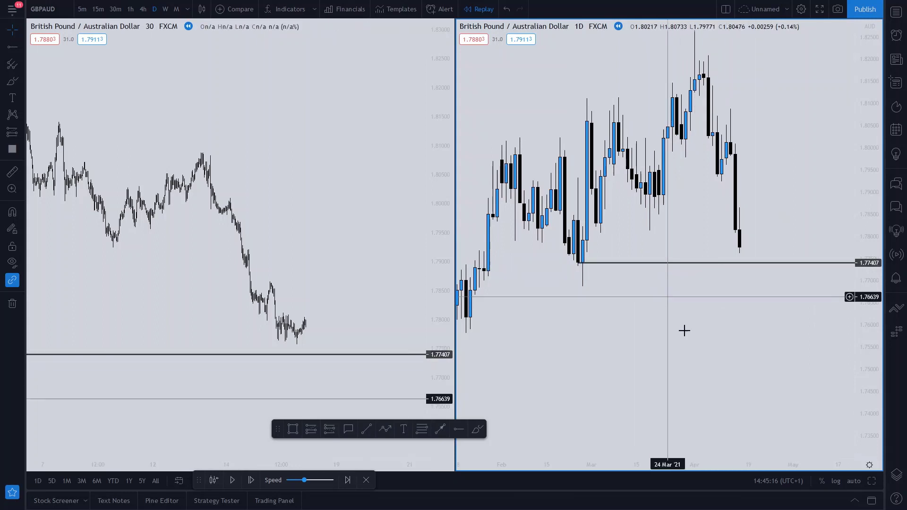
Add a second horizontal ray at 1.75925 on the daily chart, starting from the mid-January candle lows
{"action": "left_click_drag", "start_coordinate": [720, 352], "coordinate": [729, 342]}
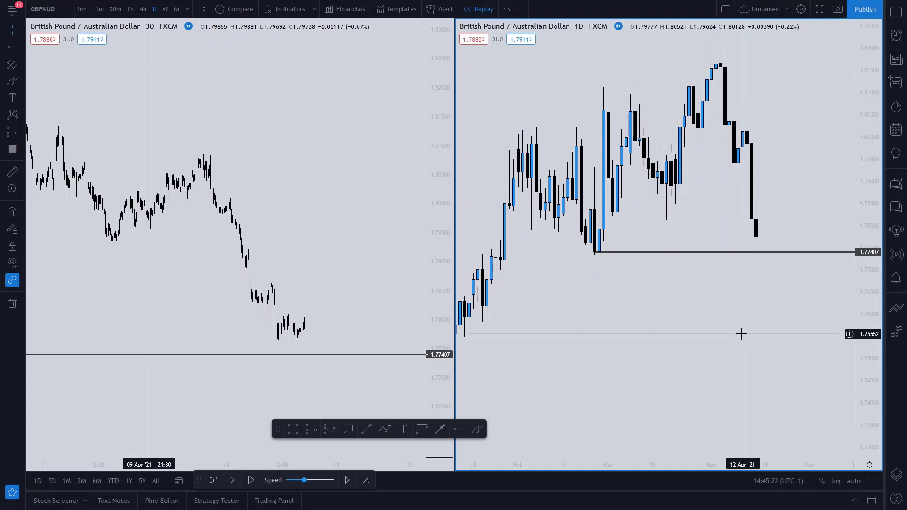
{"action": "left_click_drag", "start_coordinate": [701, 320], "coordinate": [765, 304]}
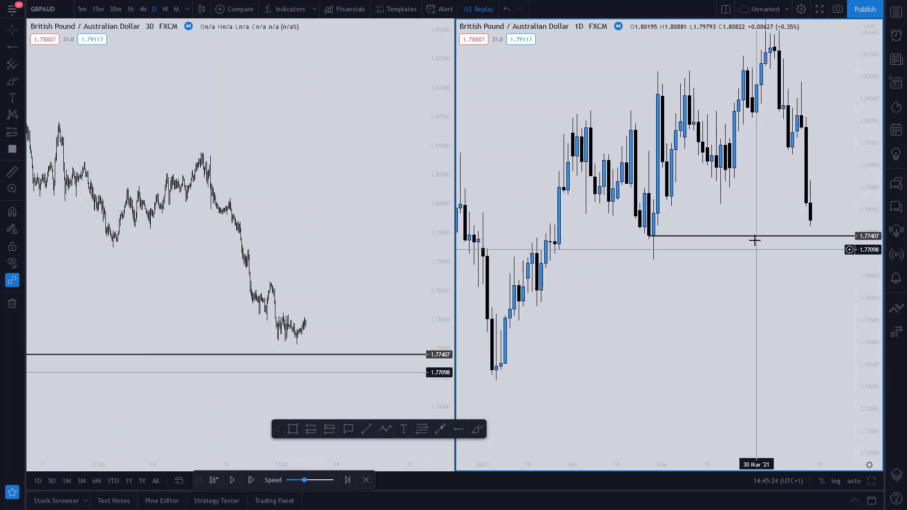
{"action": "left_click_drag", "start_coordinate": [753, 273], "coordinate": [724, 269]}
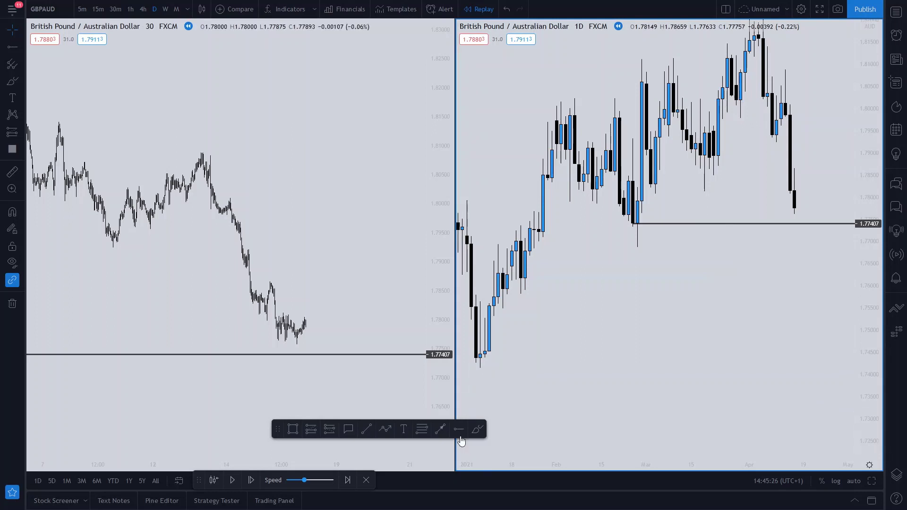
{"action": "left_click", "coordinate": [460, 435]}
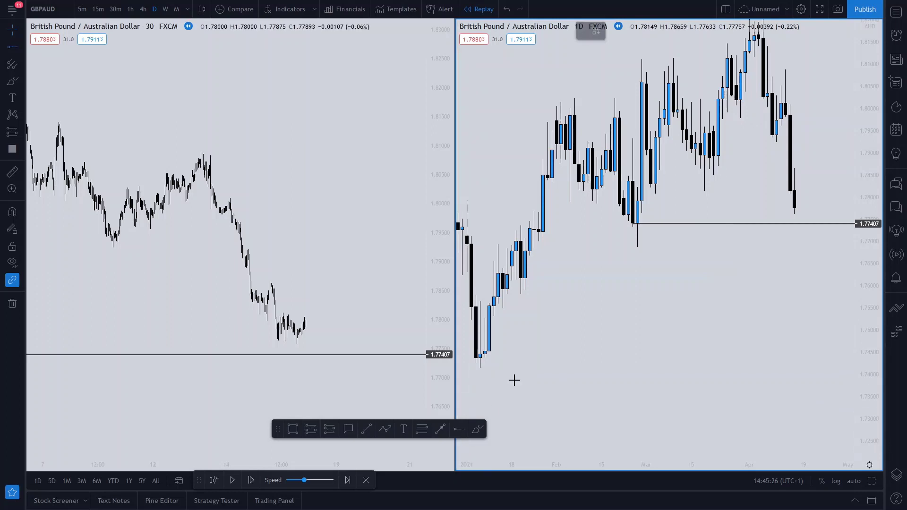
{"action": "left_click", "coordinate": [494, 289]}
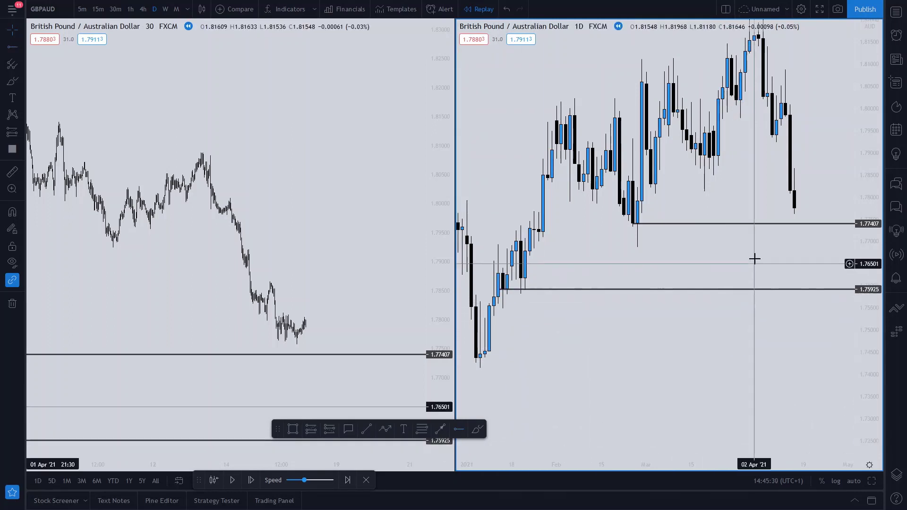
{"action": "left_click_drag", "start_coordinate": [754, 259], "coordinate": [686, 311]}
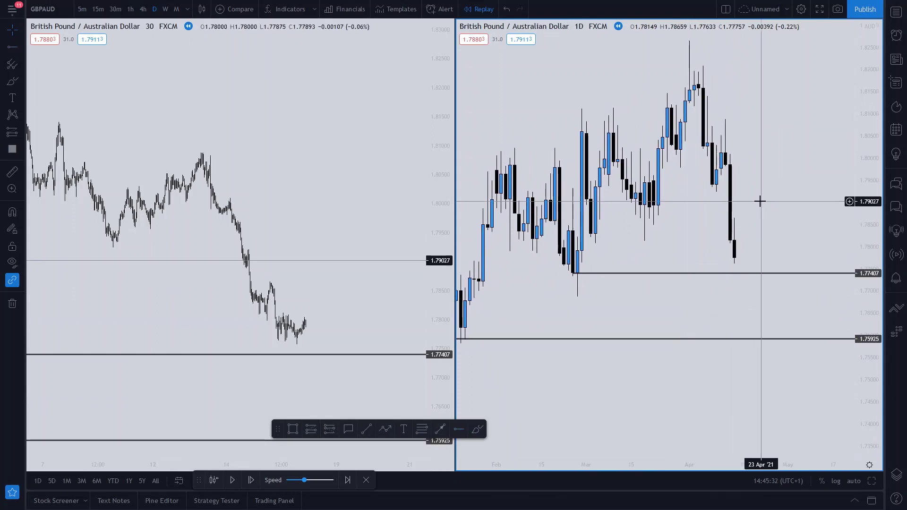
Add a third horizontal ray at 1.78921 on the daily chart, starting from the mid-March candle lows
{"action": "left_click_drag", "start_coordinate": [760, 202], "coordinate": [695, 235]}
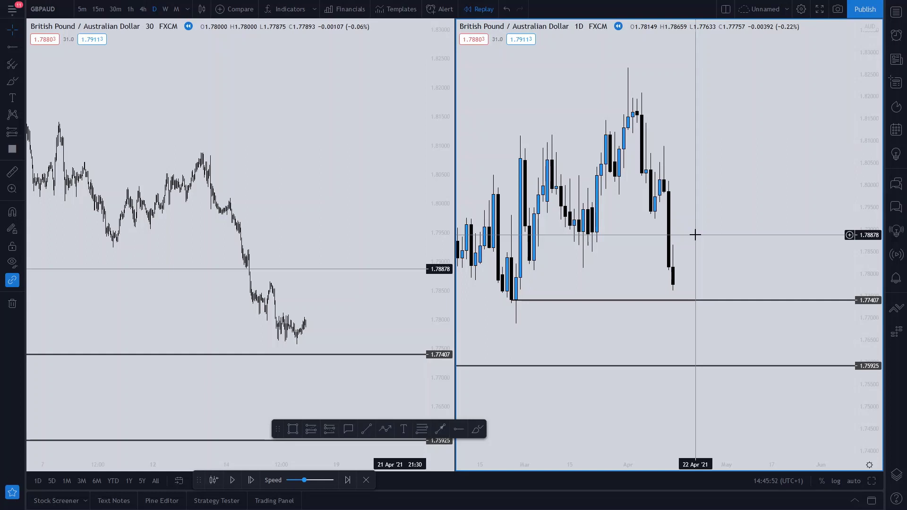
{"action": "left_click_drag", "start_coordinate": [619, 365], "coordinate": [628, 362]}
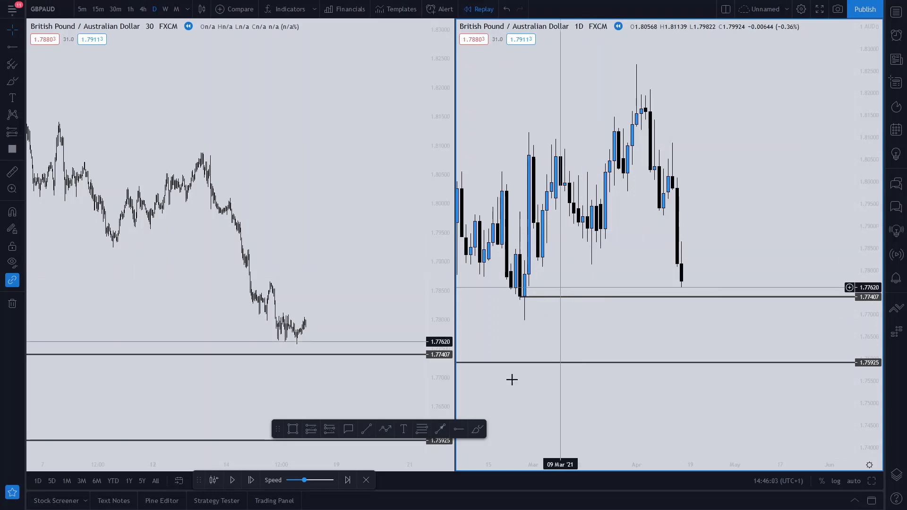
{"action": "left_click", "coordinate": [505, 363]}
{"action": "left_click", "coordinate": [582, 229]}
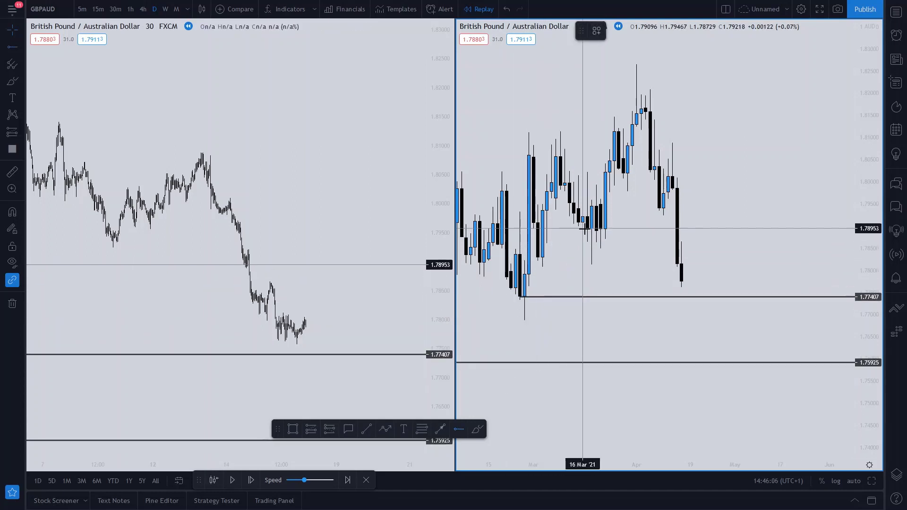
{"action": "left_click_drag", "start_coordinate": [622, 273], "coordinate": [603, 266]}
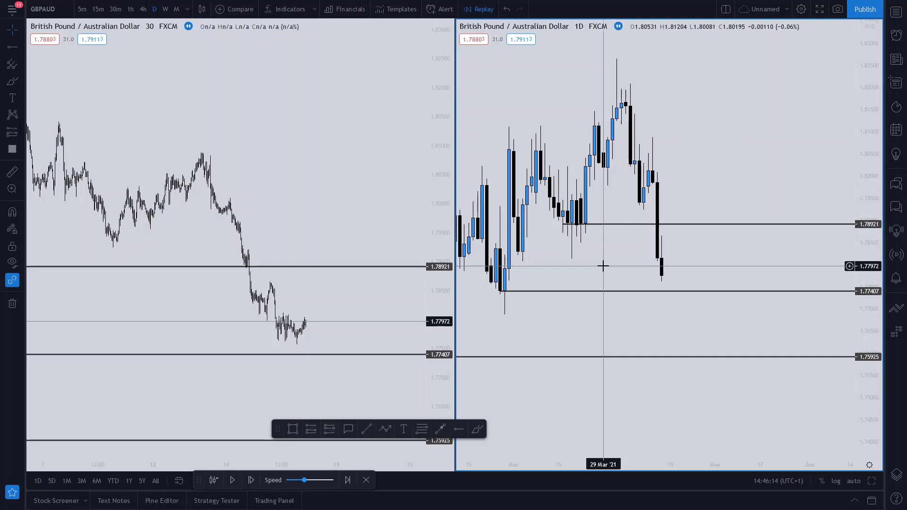
Review the April decline on the daily chart against the three horizontal levels
{"action": "left_click_drag", "start_coordinate": [727, 180], "coordinate": [724, 188]}
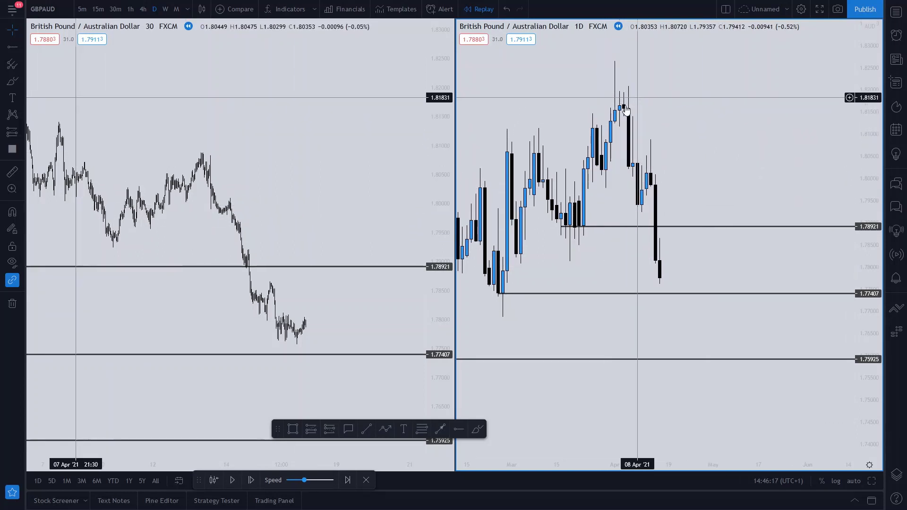
{"action": "left_click_drag", "start_coordinate": [718, 157], "coordinate": [702, 136]}
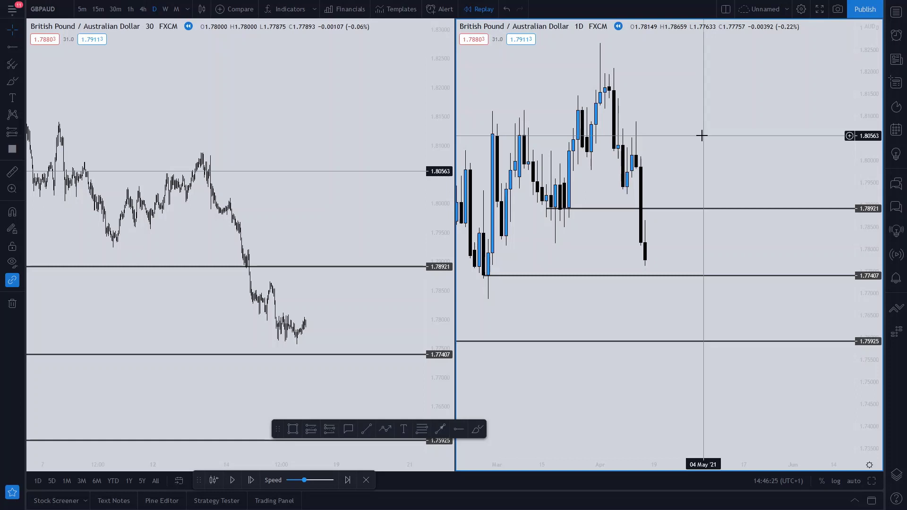
{"action": "mouse_move", "coordinate": [692, 280]}
{"action": "left_mouse_down"}
{"action": "mouse_move", "coordinate": [697, 345]}
{"action": "mouse_move", "coordinate": [703, 281]}
{"action": "left_mouse_up"}
{"action": "left_click_drag", "start_coordinate": [709, 216], "coordinate": [718, 209]}
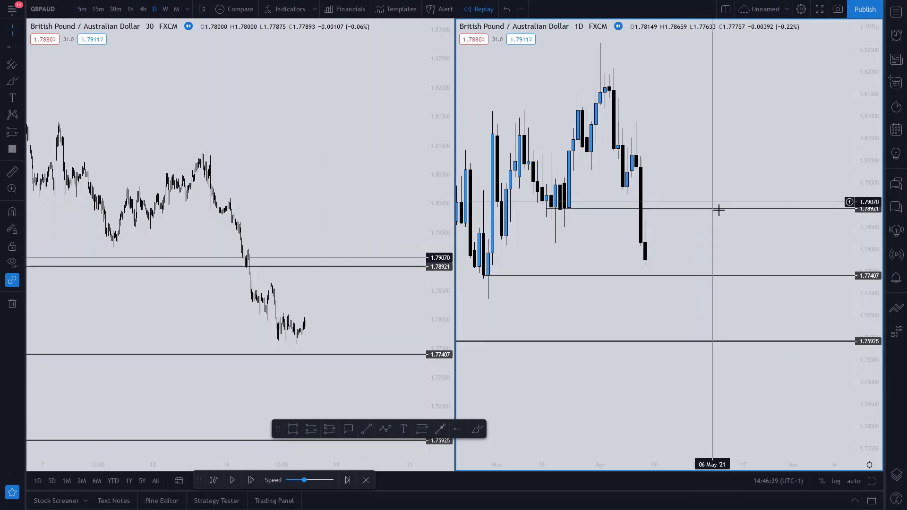
{"action": "left_click_drag", "start_coordinate": [710, 257], "coordinate": [725, 249]}
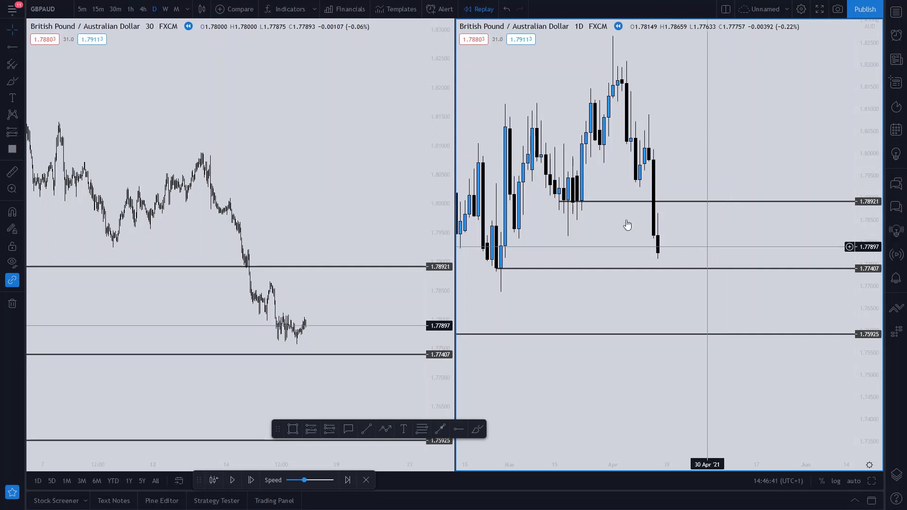
Examine the latest 30-minute candles up close between the 1.78921 and 1.77407 levels
{"action": "left_click", "coordinate": [302, 210]}
{"action": "left_click_drag", "start_coordinate": [302, 209], "coordinate": [328, 154]}
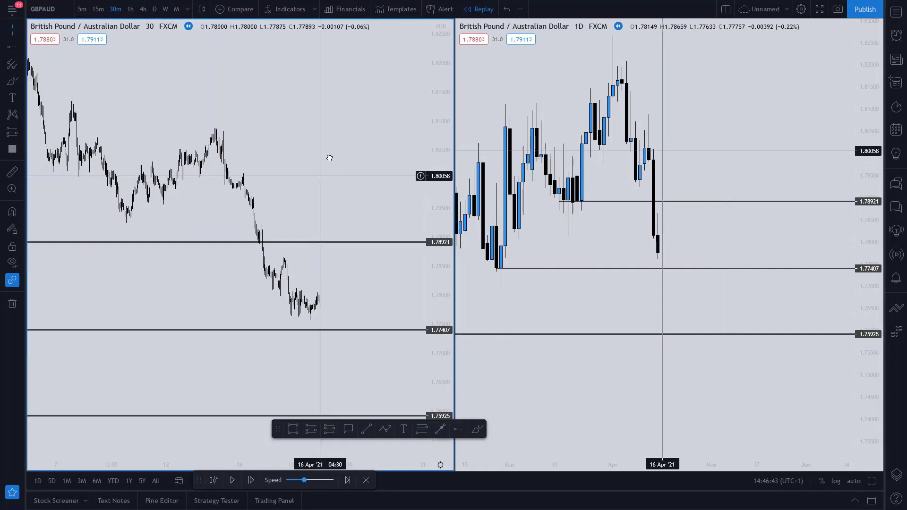
{"action": "scroll", "coordinate": [348, 259], "scroll_direction": "up", "scroll_amount": 3}
{"action": "left_click_drag", "start_coordinate": [444, 318], "coordinate": [468, 128]}
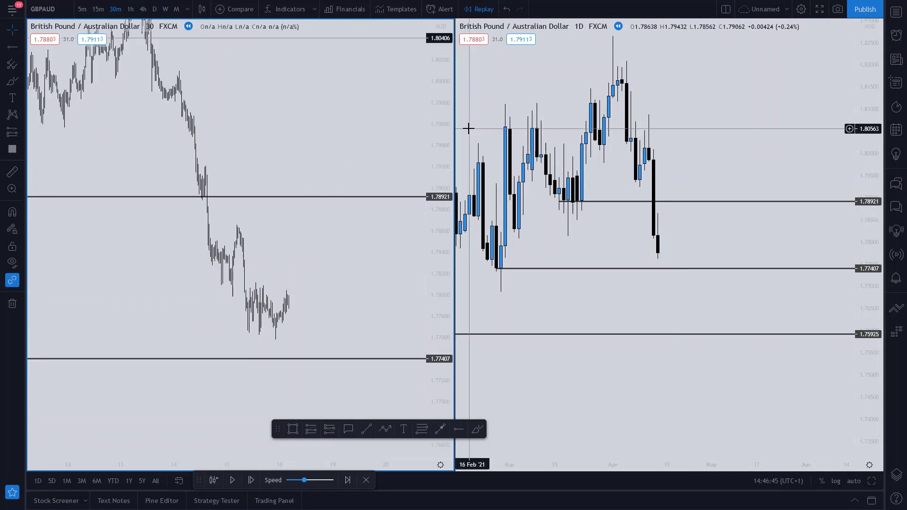
{"action": "left_click_drag", "start_coordinate": [314, 318], "coordinate": [275, 300]}
{"action": "scroll", "coordinate": [221, 261], "scroll_direction": "up", "scroll_amount": 2}
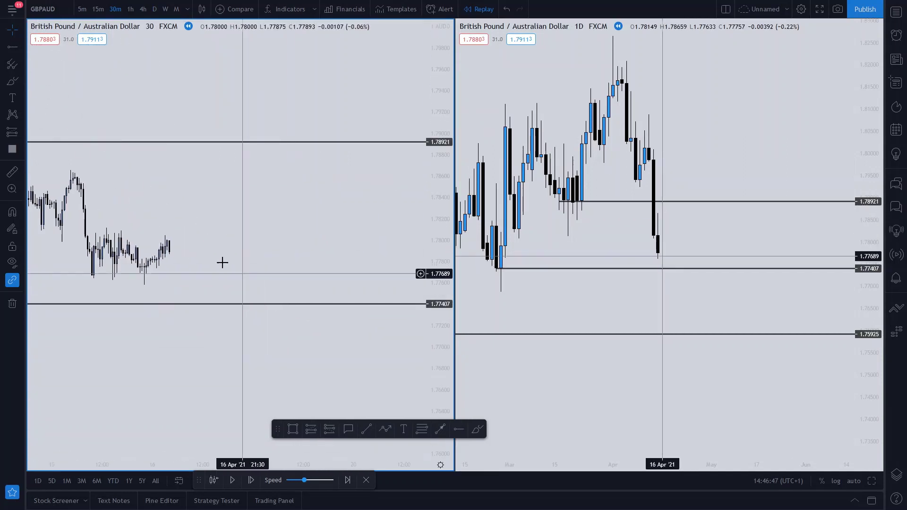
{"action": "left_click_drag", "start_coordinate": [221, 262], "coordinate": [359, 261]}
{"action": "left_click_drag", "start_coordinate": [441, 293], "coordinate": [442, 246]}
{"action": "scroll", "coordinate": [302, 272], "scroll_direction": "up", "scroll_amount": 2}
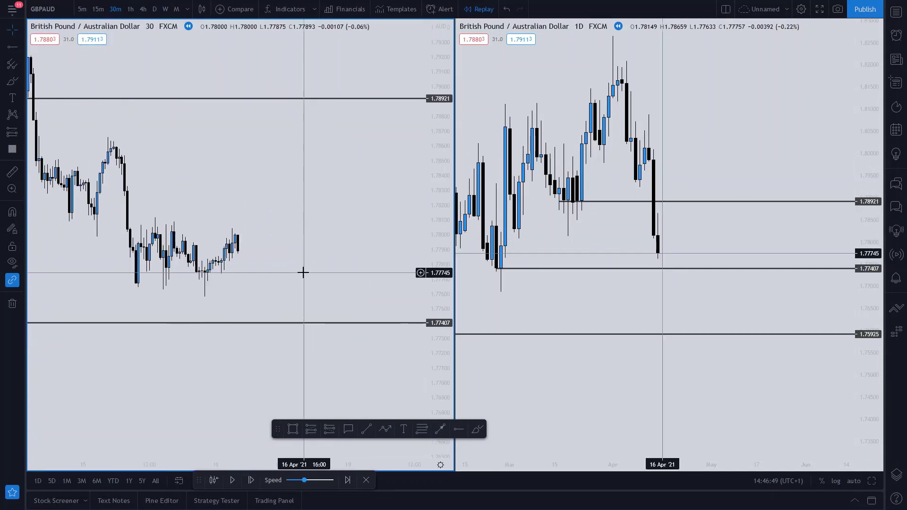
{"action": "left_click_drag", "start_coordinate": [302, 269], "coordinate": [371, 279]}
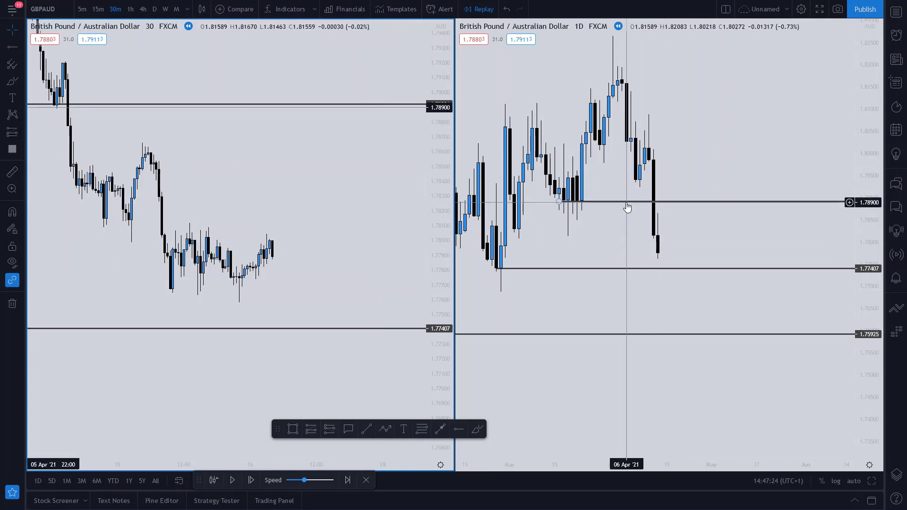
Compare the 30-minute price structure with the 1.78921 level above and the 1.77407 level below
{"action": "left_click_drag", "start_coordinate": [223, 155], "coordinate": [293, 134]}
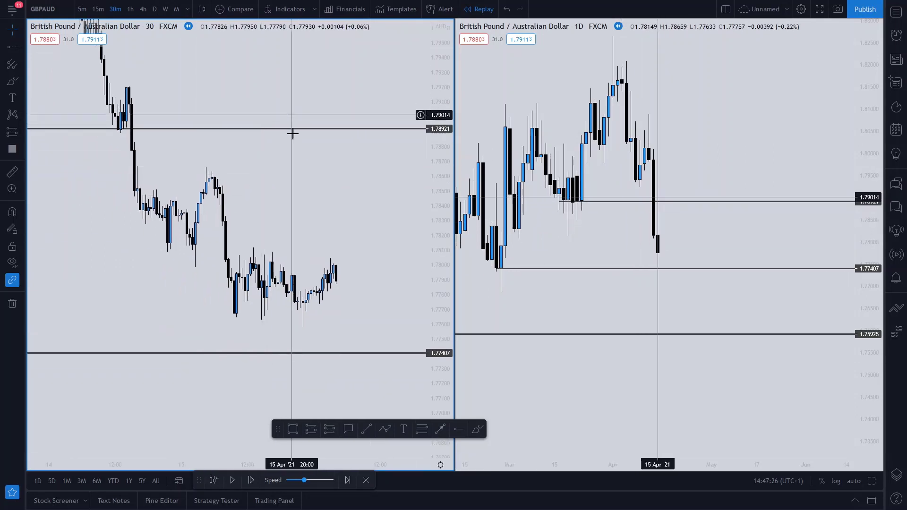
{"action": "left_click_drag", "start_coordinate": [350, 208], "coordinate": [289, 197]}
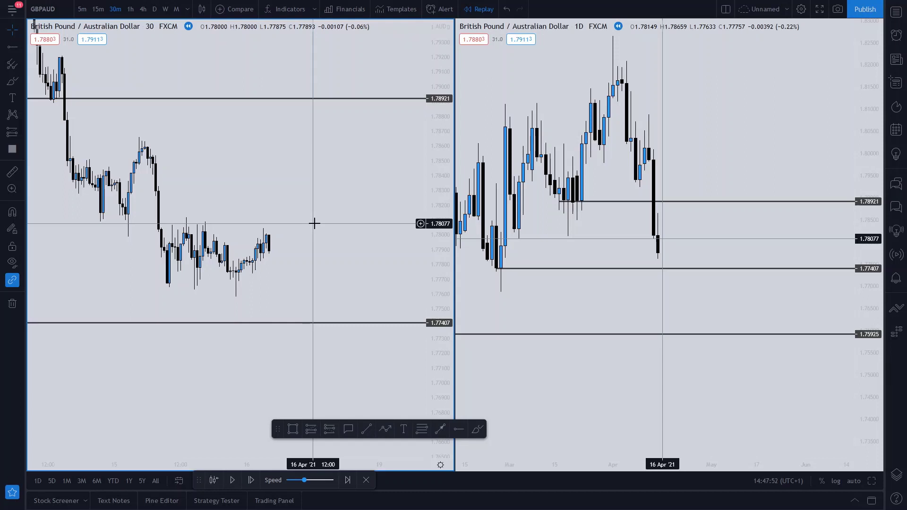
{"action": "left_click_drag", "start_coordinate": [334, 245], "coordinate": [329, 221]}
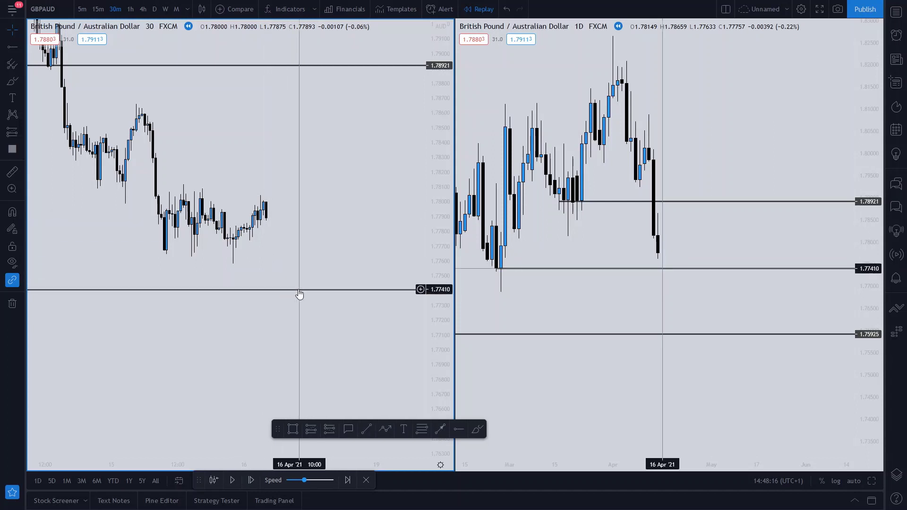
{"action": "left_click_drag", "start_coordinate": [318, 268], "coordinate": [304, 265]}
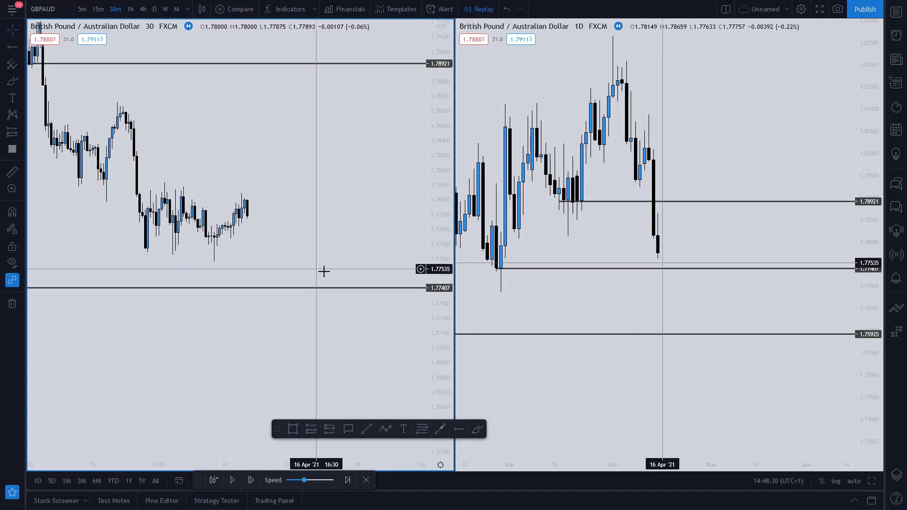
{"action": "left_click_drag", "start_coordinate": [324, 271], "coordinate": [322, 257]}
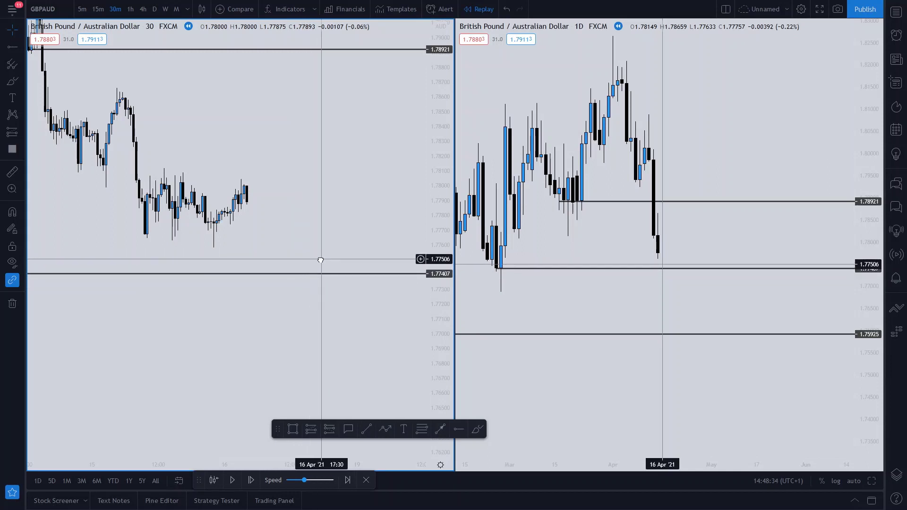
Run the 30-minute replay at a faster speed and pause it as price drops toward the 1.77407 level
{"action": "left_click_drag", "start_coordinate": [321, 260], "coordinate": [318, 257]}
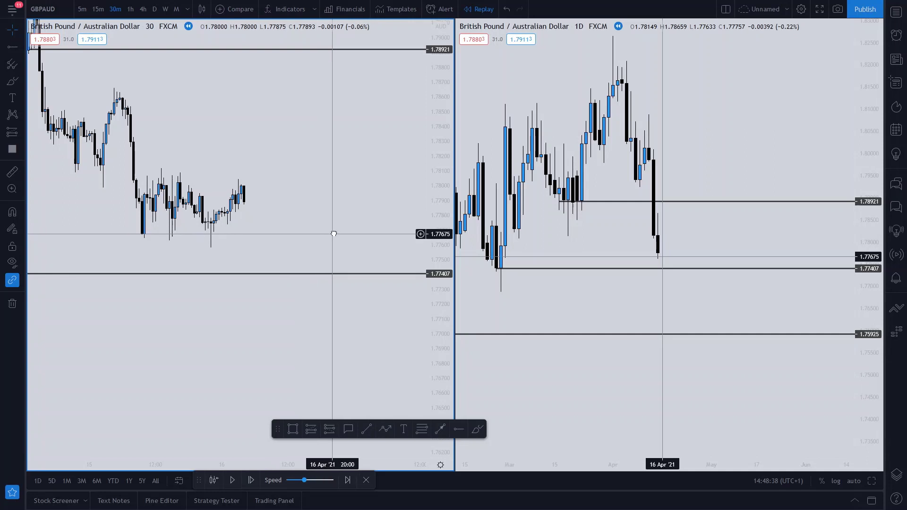
{"action": "left_click_drag", "start_coordinate": [333, 233], "coordinate": [334, 232]}
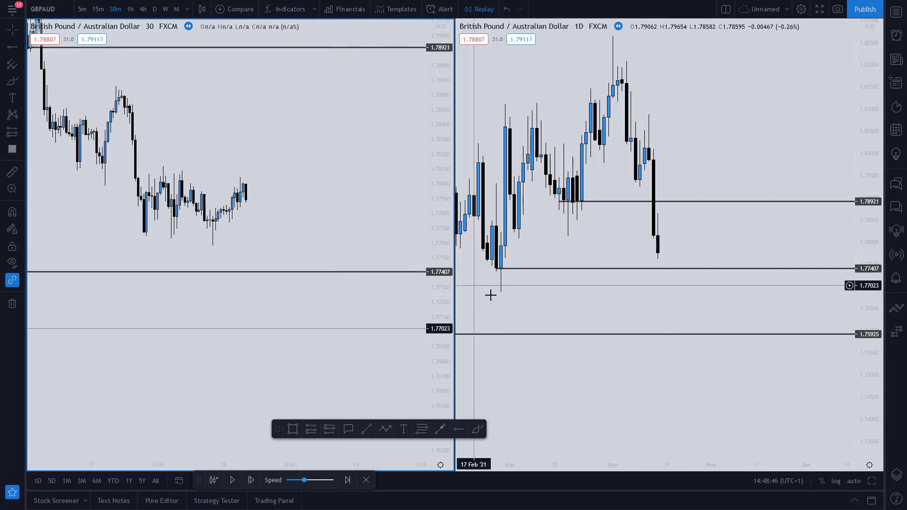
{"action": "left_click_drag", "start_coordinate": [543, 299], "coordinate": [513, 263]}
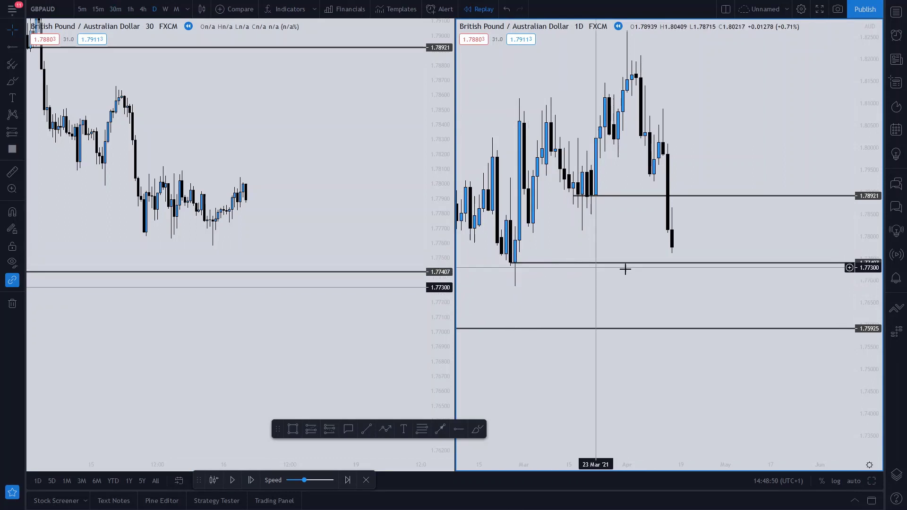
{"action": "left_click_drag", "start_coordinate": [686, 267], "coordinate": [664, 278]}
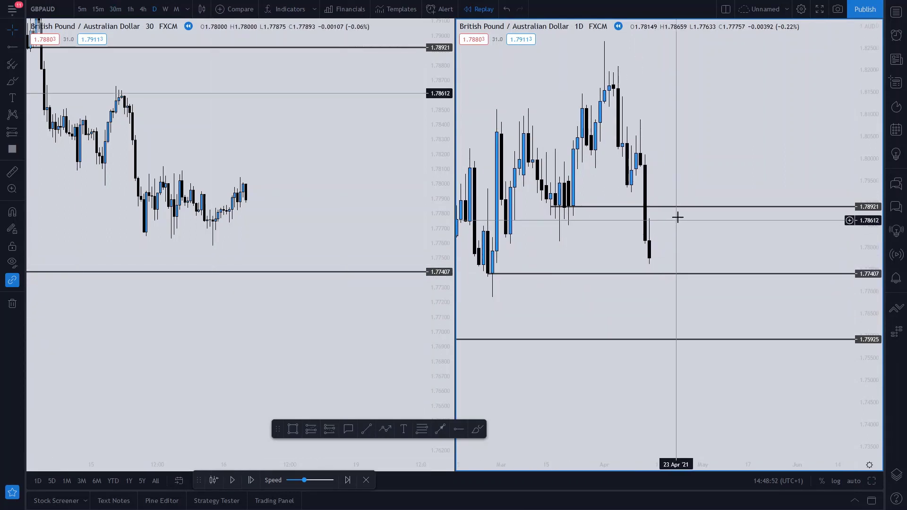
{"action": "left_click_drag", "start_coordinate": [321, 234], "coordinate": [318, 242]}
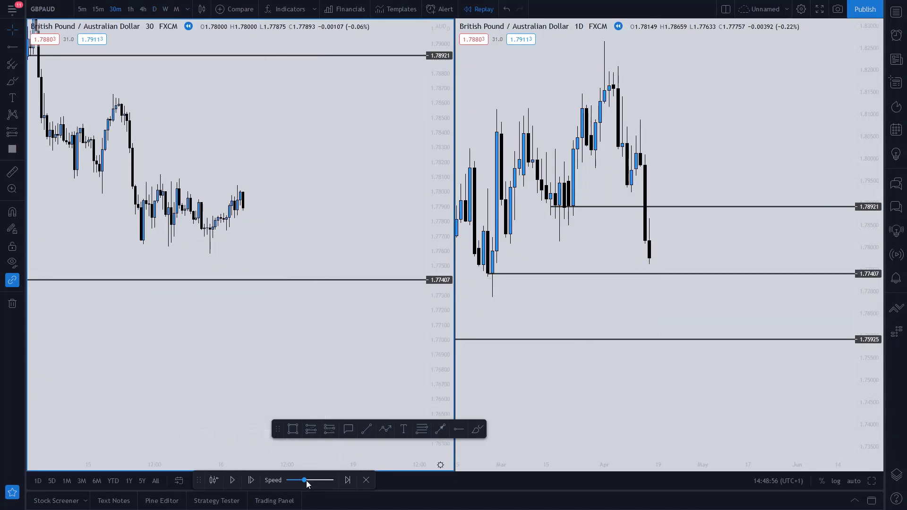
{"action": "left_click", "coordinate": [232, 480]}
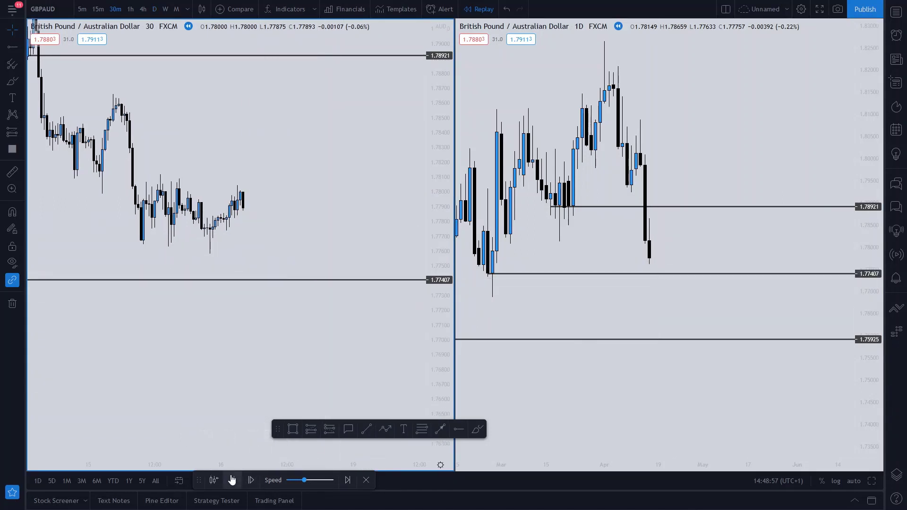
{"action": "left_click", "coordinate": [313, 481]}
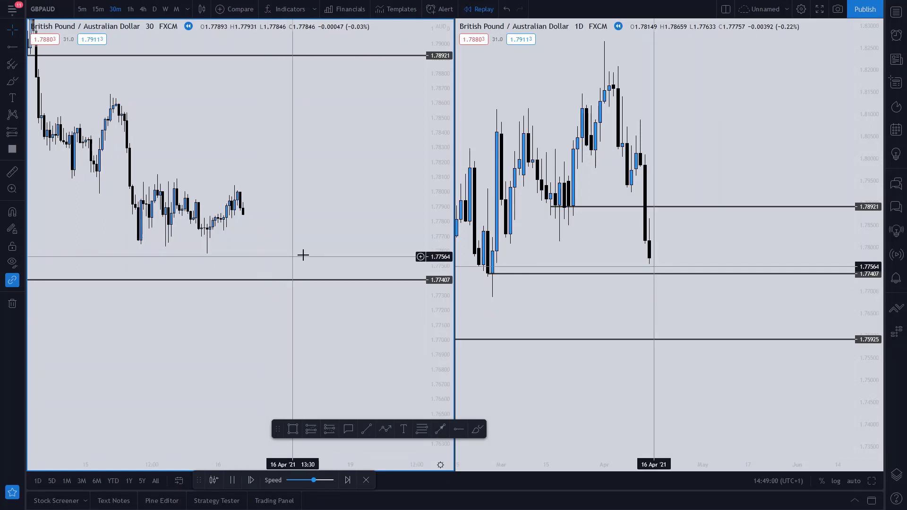
{"action": "left_click", "coordinate": [232, 480]}
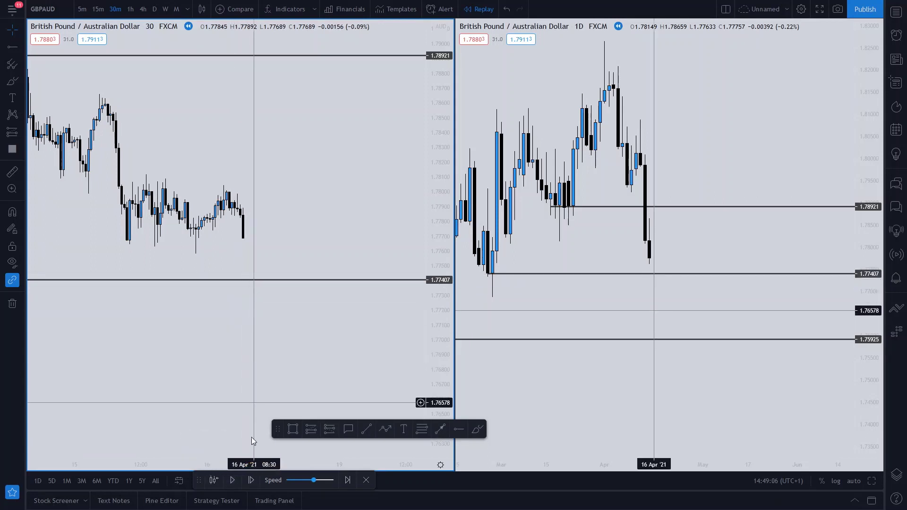
Advance the 30-minute replay in short play-and-pause bursts until a bullish candle closes off the 1.77407 level
{"action": "left_click", "coordinate": [233, 481]}
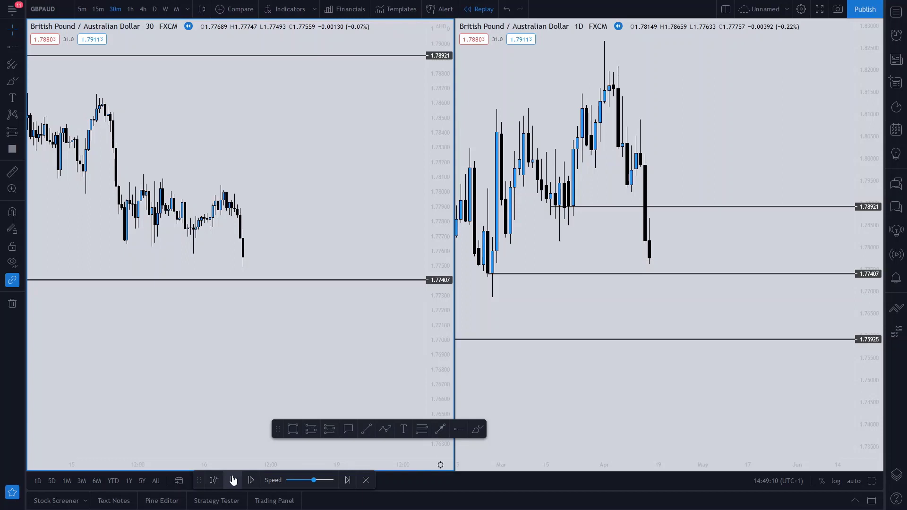
{"action": "left_click", "coordinate": [232, 480]}
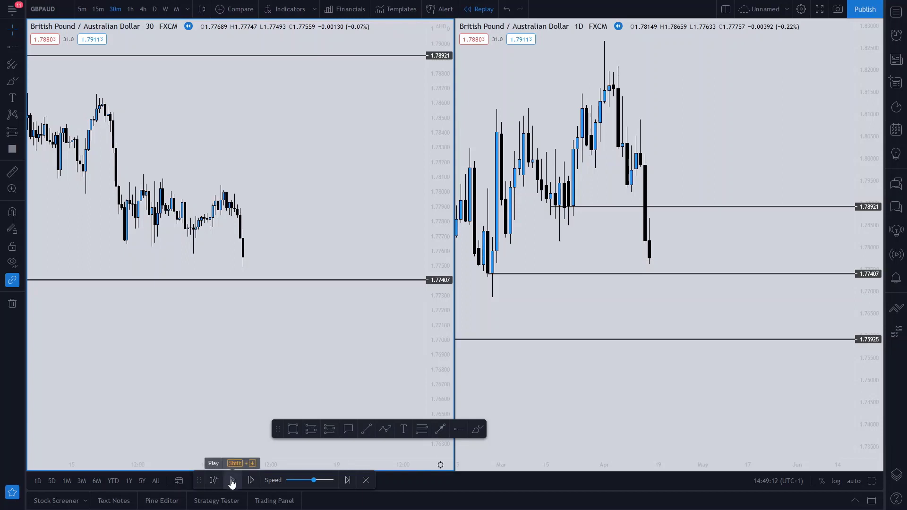
{"action": "left_click", "coordinate": [231, 480]}
{"action": "left_click", "coordinate": [232, 480]}
{"action": "left_click", "coordinate": [232, 480]}
{"action": "left_click", "coordinate": [232, 481]}
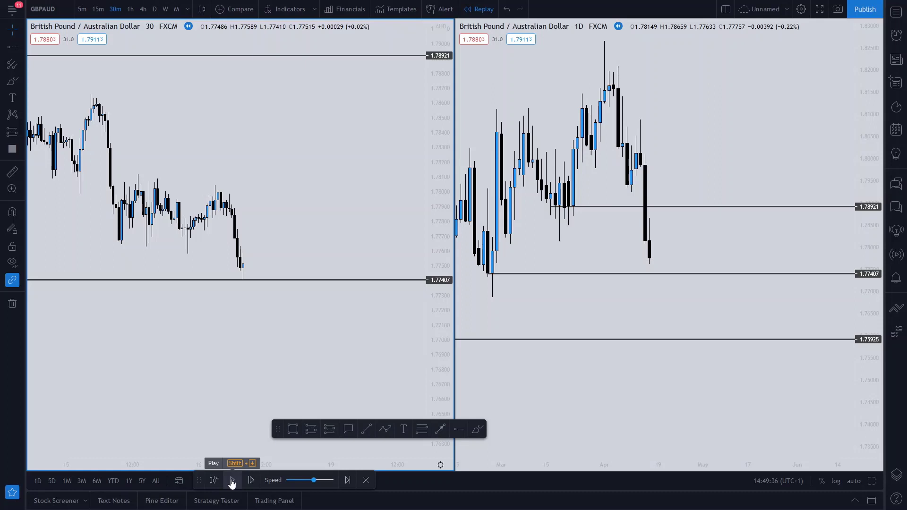
{"action": "left_click", "coordinate": [232, 480]}
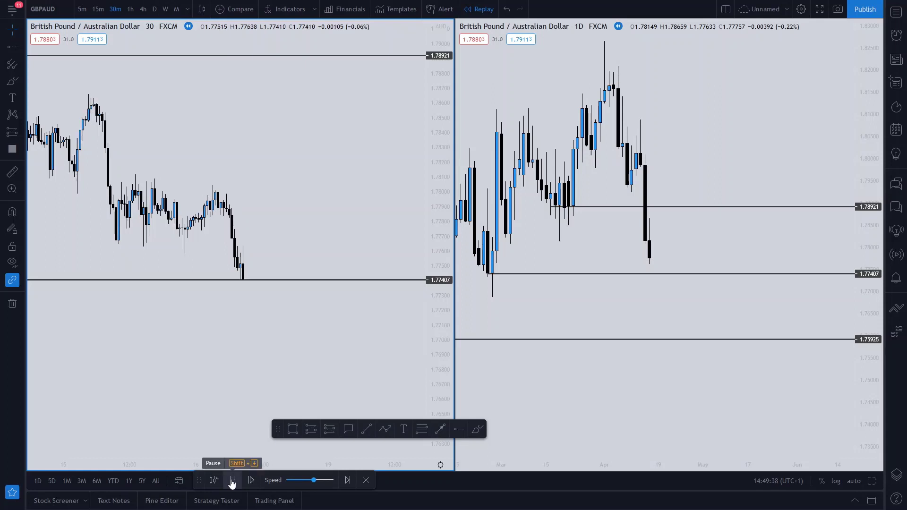
{"action": "left_click", "coordinate": [231, 480]}
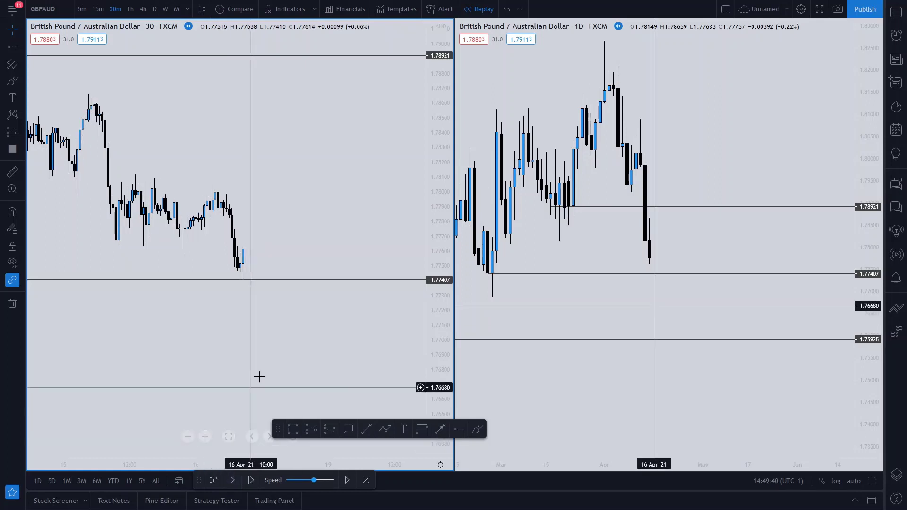
Examine the latest 30-minute candles around the 1.77407 level up close as a possible long entry
{"action": "left_click_drag", "start_coordinate": [320, 365], "coordinate": [370, 345]}
{"action": "left_click_drag", "start_coordinate": [434, 308], "coordinate": [365, 285]}
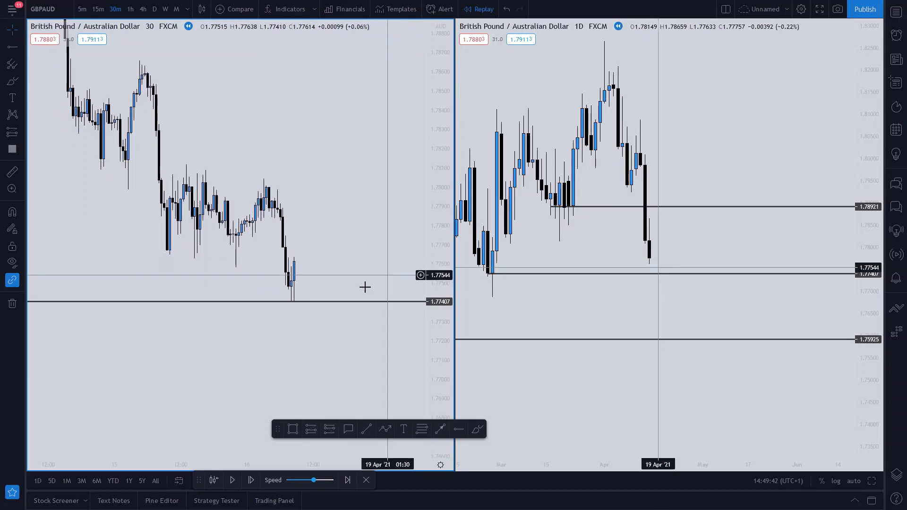
{"action": "scroll", "coordinate": [310, 316], "scroll_direction": "up", "scroll_amount": 2}
{"action": "left_click_drag", "start_coordinate": [270, 307], "coordinate": [270, 306]}
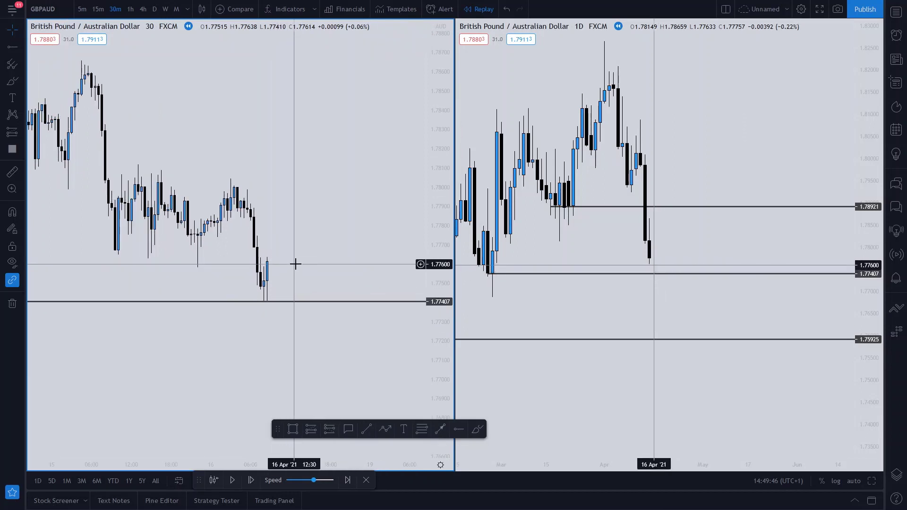
{"action": "left_click_drag", "start_coordinate": [284, 267], "coordinate": [284, 275]}
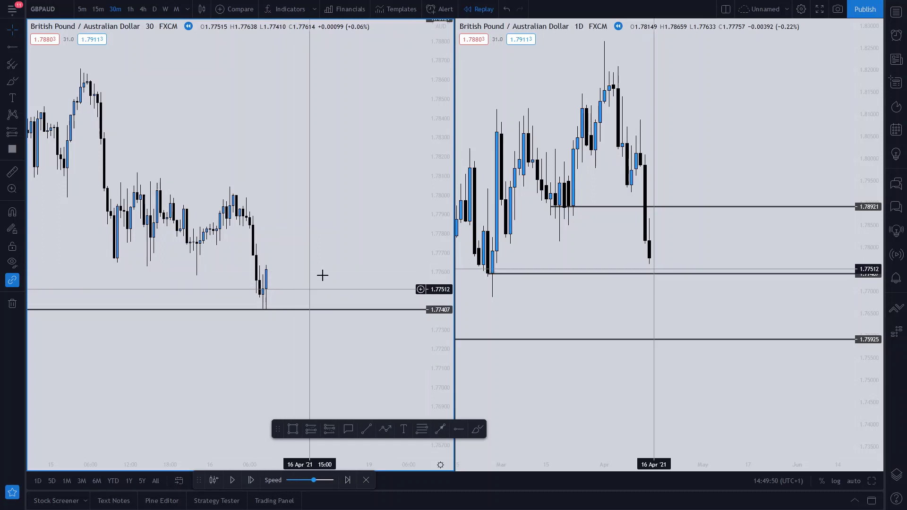
{"action": "left_click_drag", "start_coordinate": [366, 273], "coordinate": [357, 285]}
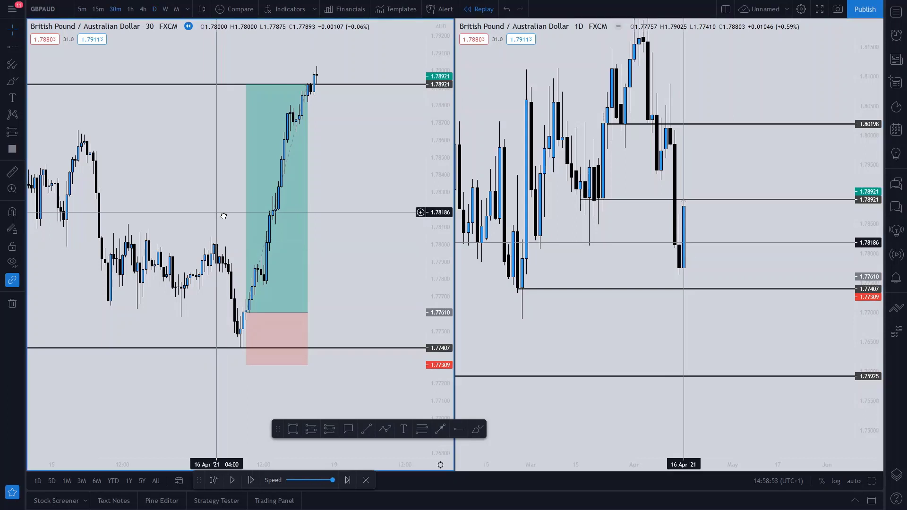
{"action": "left_click_drag", "start_coordinate": [221, 212], "coordinate": [239, 219]}
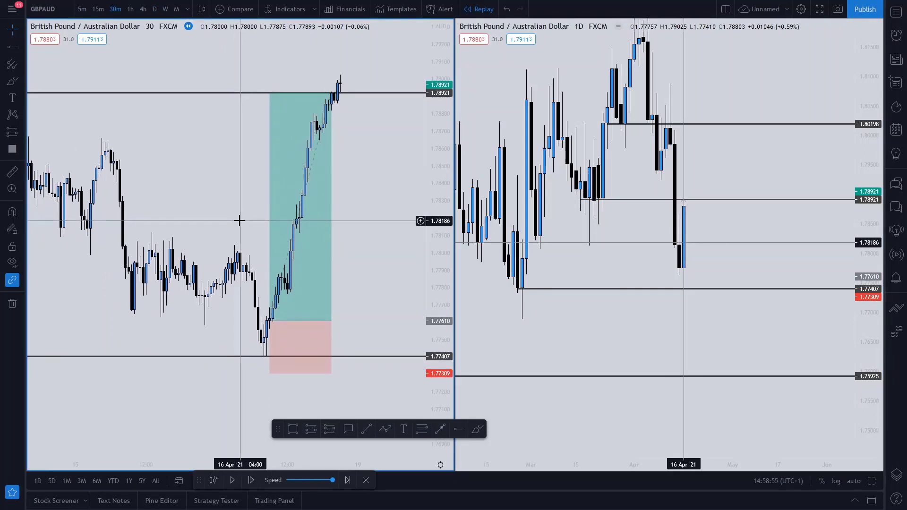
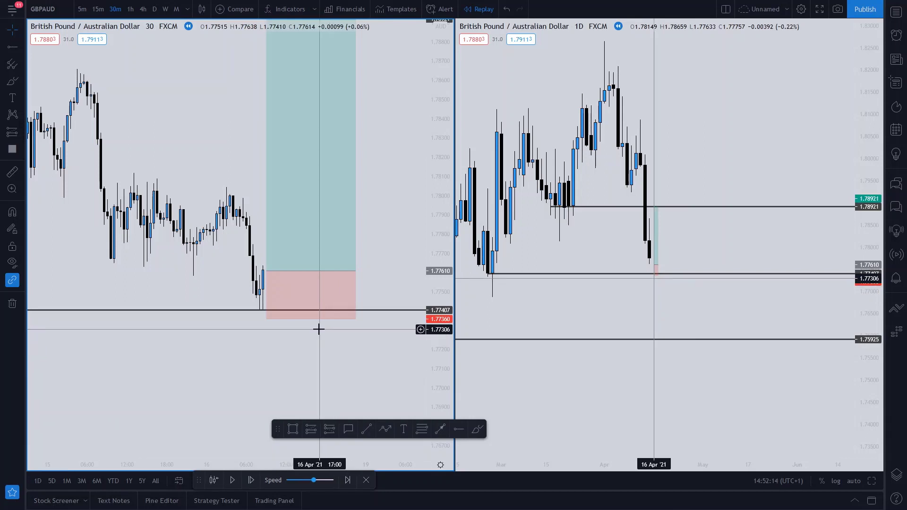
Lower the stop loss of the long position on the 30-minute chart to 1.77309, beneath the 1.77407 level
{"action": "left_click_drag", "start_coordinate": [318, 361], "coordinate": [300, 373]}
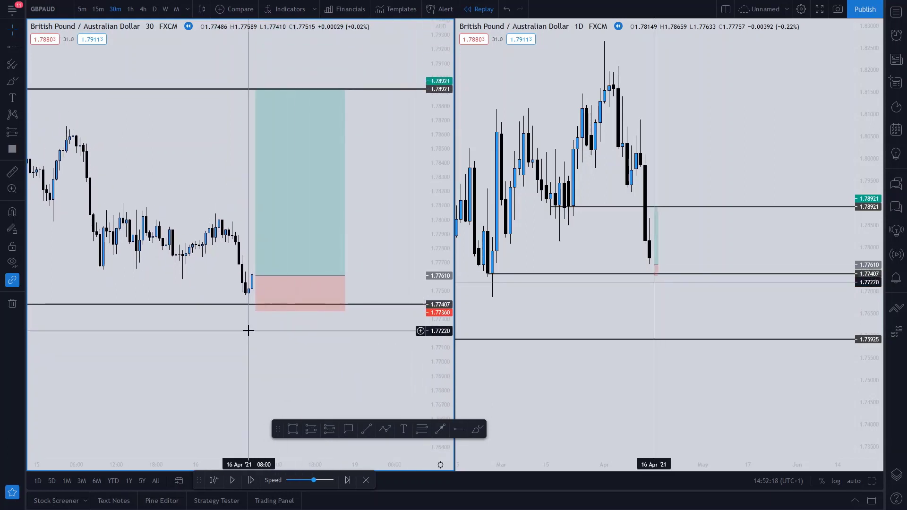
{"action": "scroll", "coordinate": [250, 338], "scroll_direction": "down", "scroll_amount": 2}
{"action": "scroll", "coordinate": [254, 345], "scroll_direction": "up", "scroll_amount": 1}
{"action": "left_click_drag", "start_coordinate": [431, 348], "coordinate": [435, 304]}
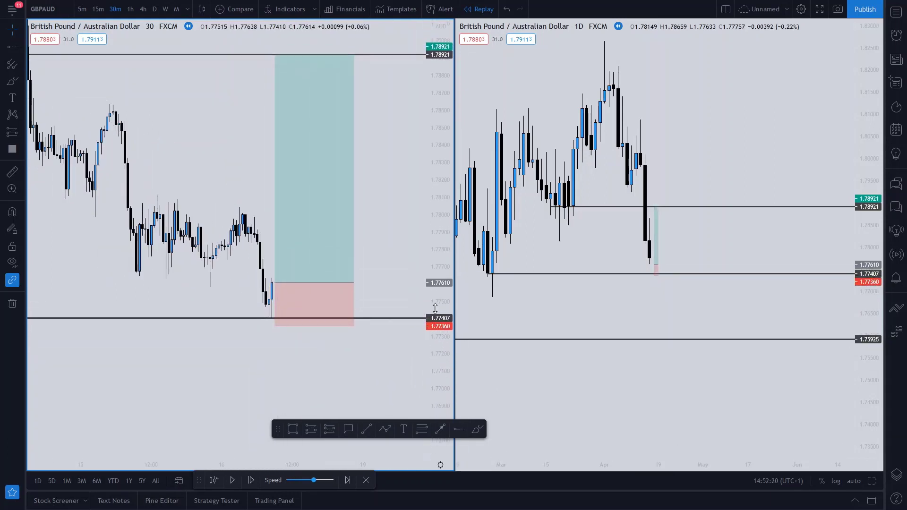
{"action": "left_click_drag", "start_coordinate": [390, 277], "coordinate": [385, 254]}
{"action": "left_click_drag", "start_coordinate": [270, 303], "coordinate": [268, 312]}
{"action": "left_click", "coordinate": [221, 326]}
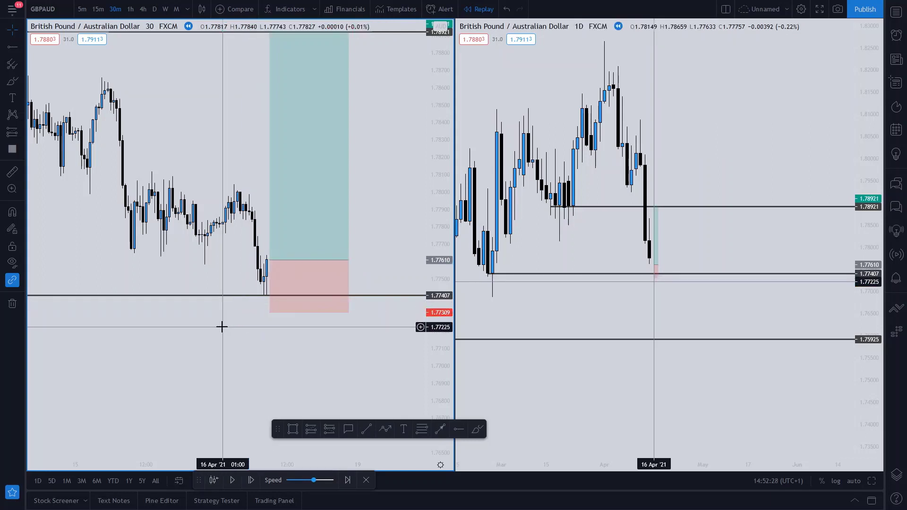
Set the replay speed to one update every 0.1 sec and play the 30-minute chart until price passes the 1.78921 target
{"action": "left_click_drag", "start_coordinate": [272, 367], "coordinate": [289, 383]}
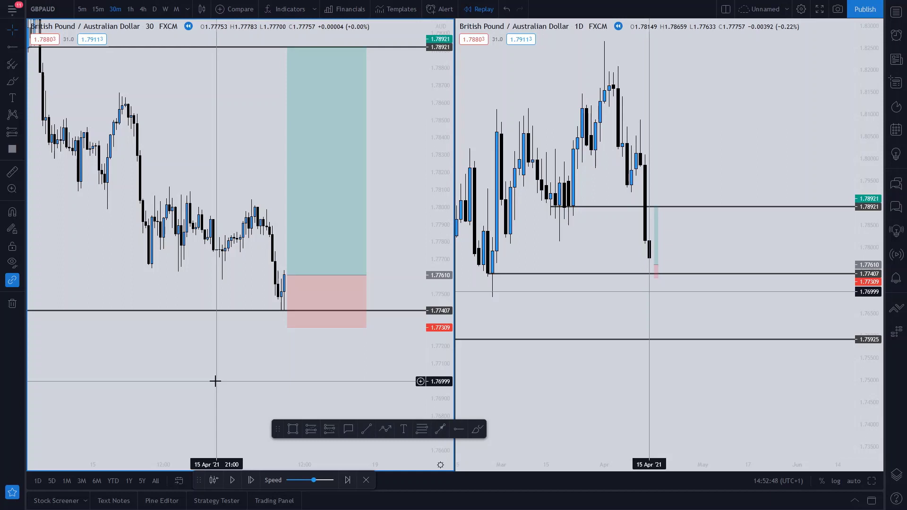
{"action": "key", "text": "shift+Right"}
{"action": "key", "text": "shift+Right"}
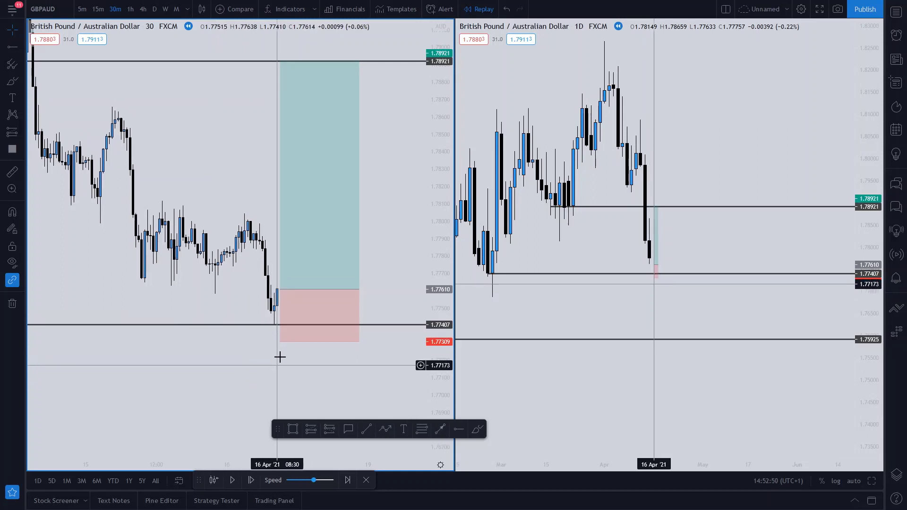
{"action": "left_click_drag", "start_coordinate": [282, 344], "coordinate": [261, 364]}
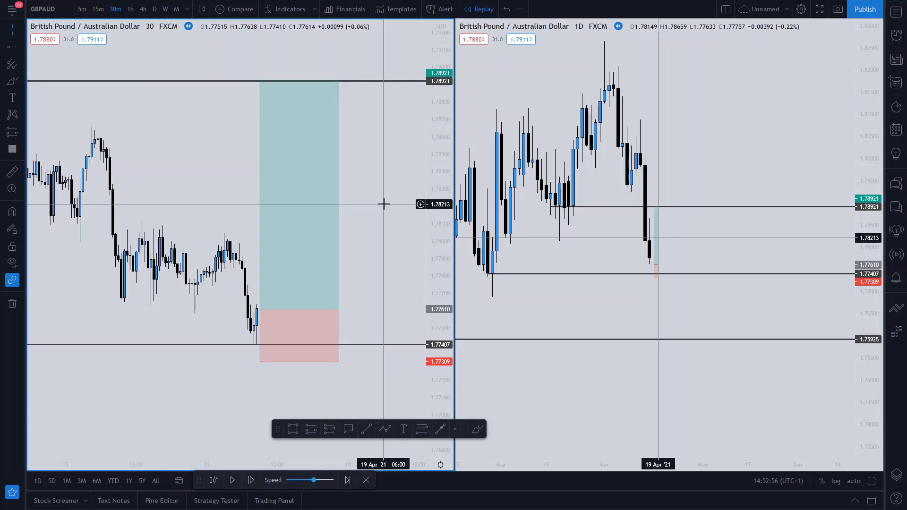
{"action": "left_click_drag", "start_coordinate": [382, 224], "coordinate": [380, 235]}
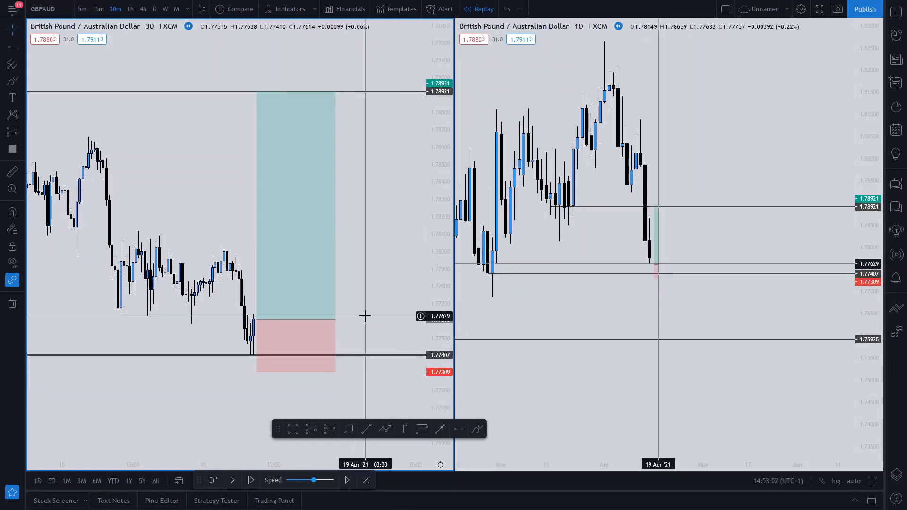
{"action": "mouse_move", "coordinate": [314, 481]}
{"action": "left_click_drag", "start_coordinate": [315, 482], "coordinate": [333, 480]}
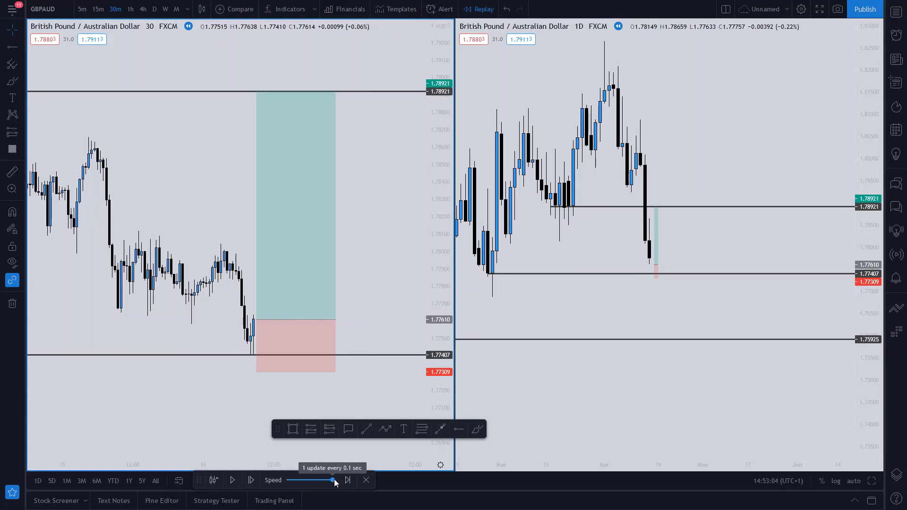
{"action": "left_click", "coordinate": [232, 480]}
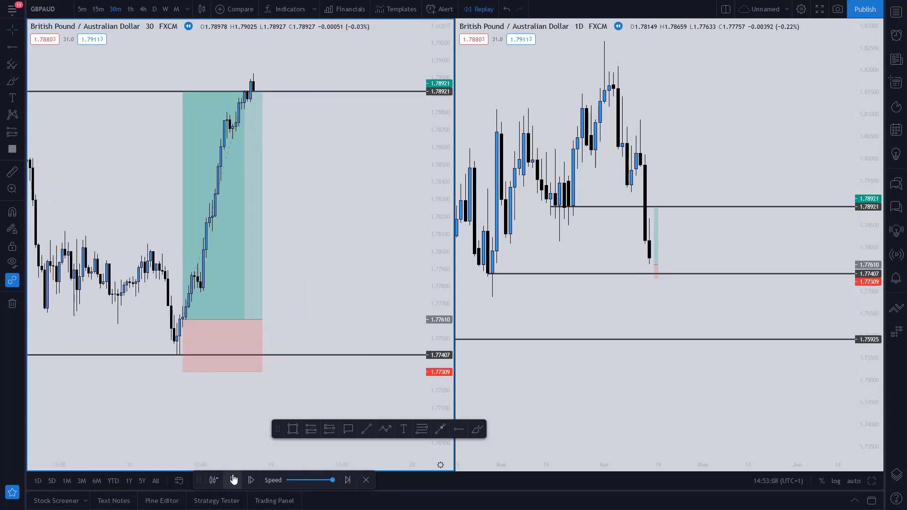
{"action": "left_click", "coordinate": [233, 480]}
Shorten the long position in time so it ends at the candles reaching the 1.78921 target
{"action": "left_click_drag", "start_coordinate": [252, 320], "coordinate": [244, 321]}
{"action": "left_click", "coordinate": [285, 280]}
{"action": "left_click_drag", "start_coordinate": [285, 280], "coordinate": [368, 270]}
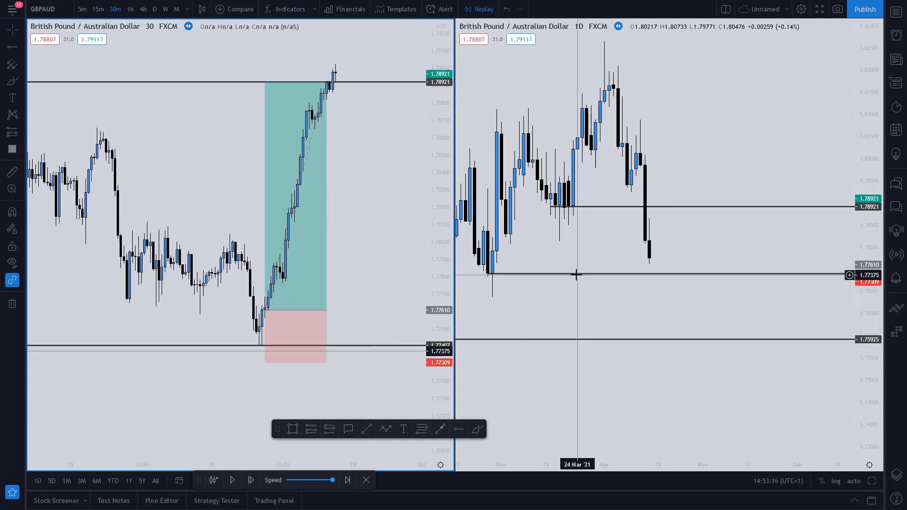
Advance the daily replay to the 16 April candle and review it against the 1.77407 and 1.78921 levels
{"action": "left_click_drag", "start_coordinate": [574, 284], "coordinate": [600, 315]}
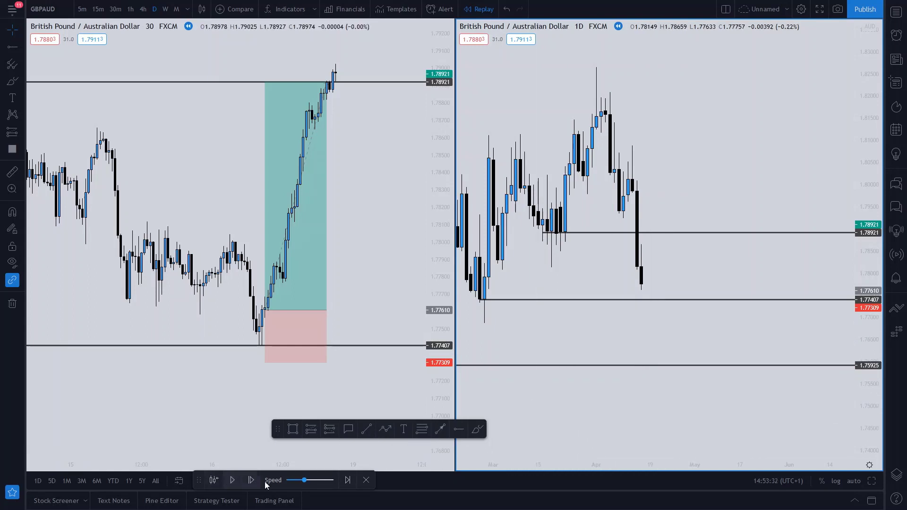
{"action": "left_click", "coordinate": [232, 480]}
{"action": "left_click", "coordinate": [234, 480]}
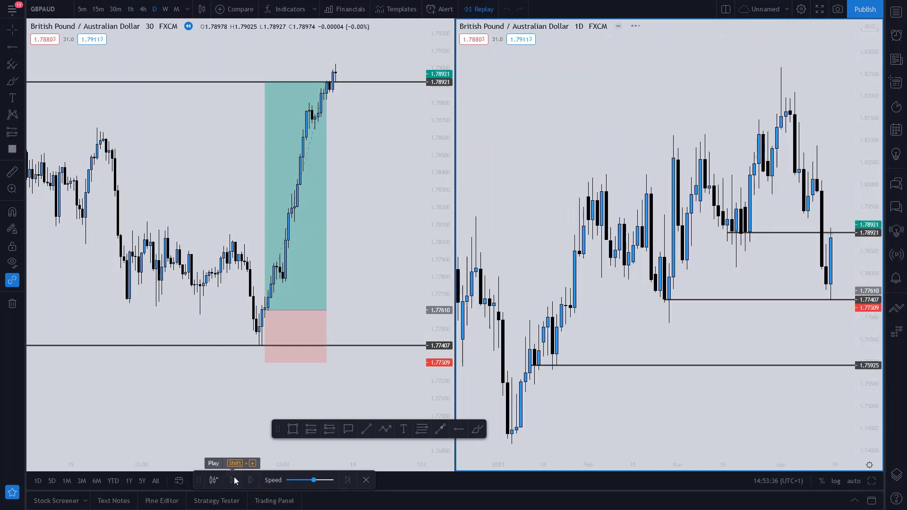
{"action": "scroll", "coordinate": [746, 342], "scroll_direction": "up", "scroll_amount": 3}
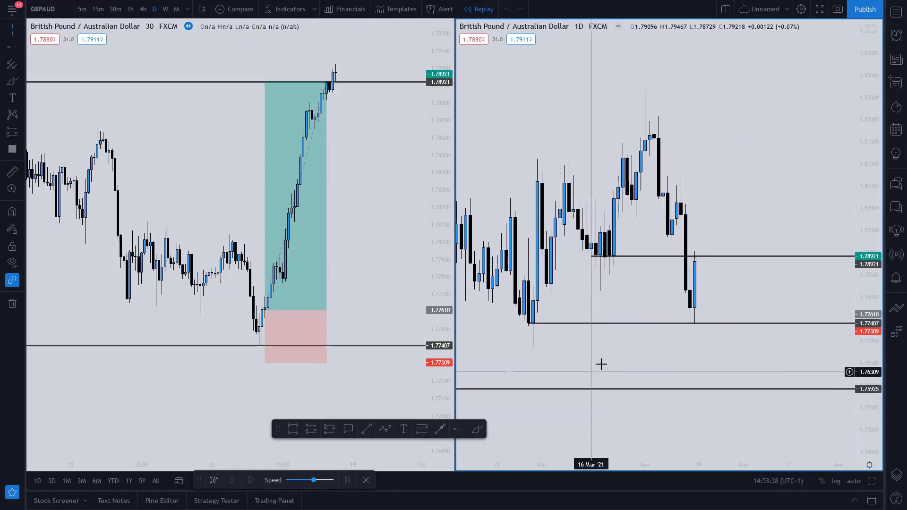
{"action": "left_click_drag", "start_coordinate": [713, 294], "coordinate": [689, 294]}
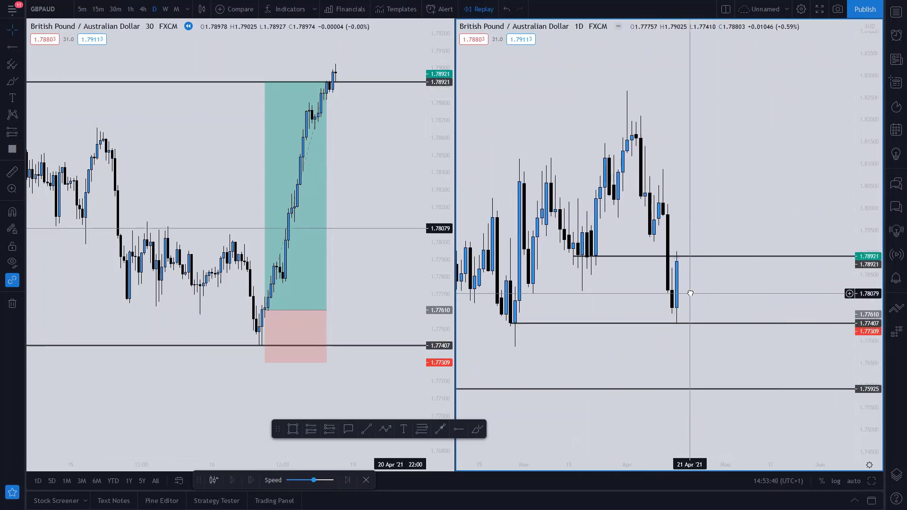
{"action": "left_click_drag", "start_coordinate": [864, 290], "coordinate": [864, 294]}
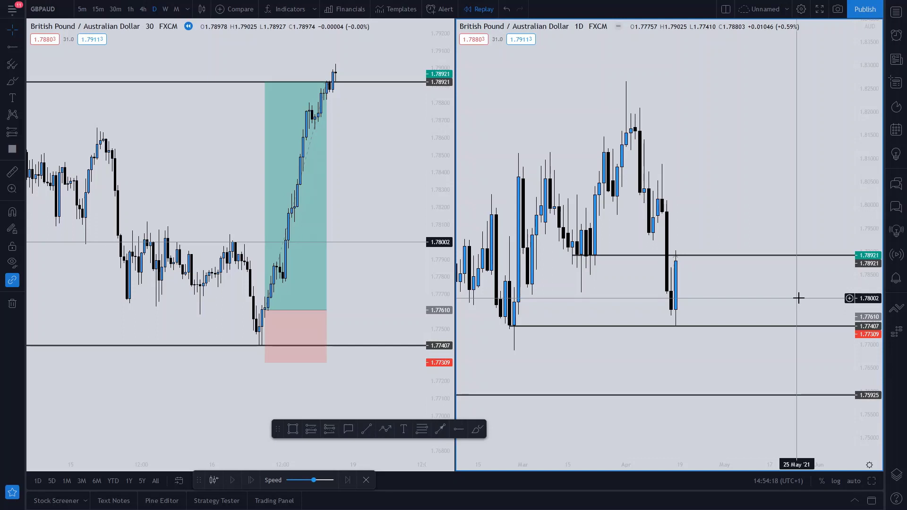
{"action": "left_click_drag", "start_coordinate": [727, 284], "coordinate": [714, 265]}
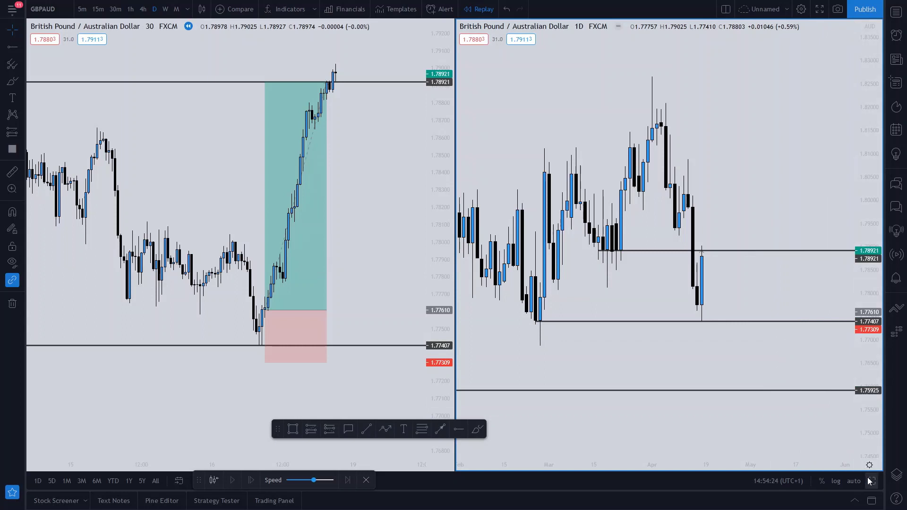
Maximize the daily chart and draw a horizontal ray at the 1.80198 level, starting from the 24 March candle
{"action": "key", "text": "alt+Return"}
{"action": "left_click_drag", "start_coordinate": [600, 352], "coordinate": [528, 350]}
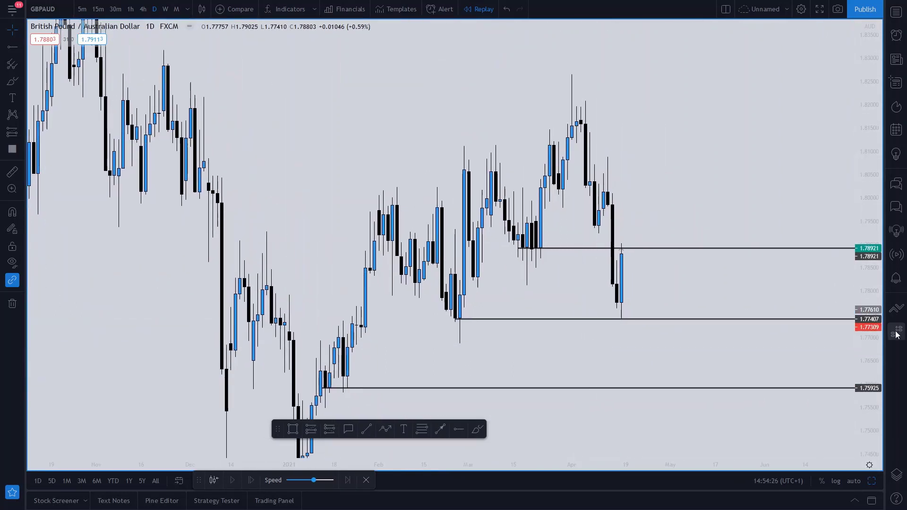
{"action": "left_click_drag", "start_coordinate": [879, 293], "coordinate": [879, 286]}
{"action": "left_click_drag", "start_coordinate": [735, 271], "coordinate": [674, 235]}
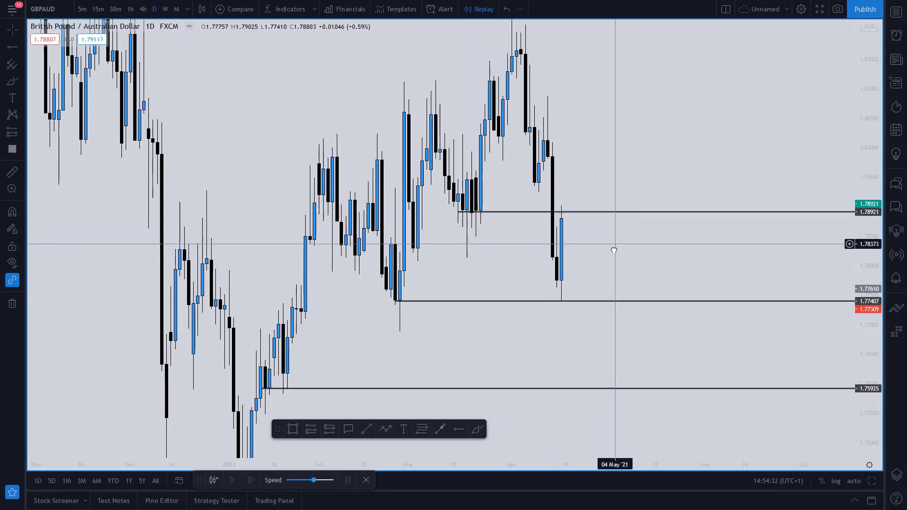
{"action": "left_click_drag", "start_coordinate": [615, 255], "coordinate": [609, 263]}
{"action": "left_click", "coordinate": [459, 429]}
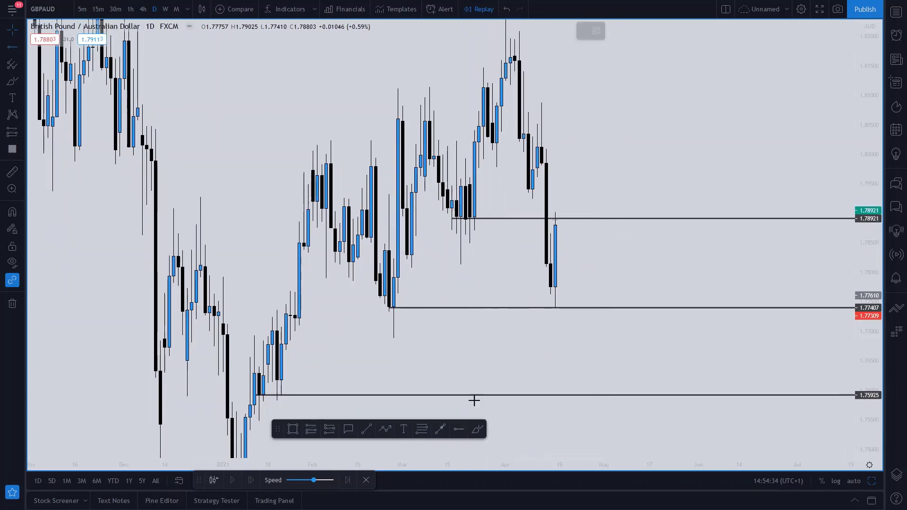
{"action": "left_click", "coordinate": [478, 143]}
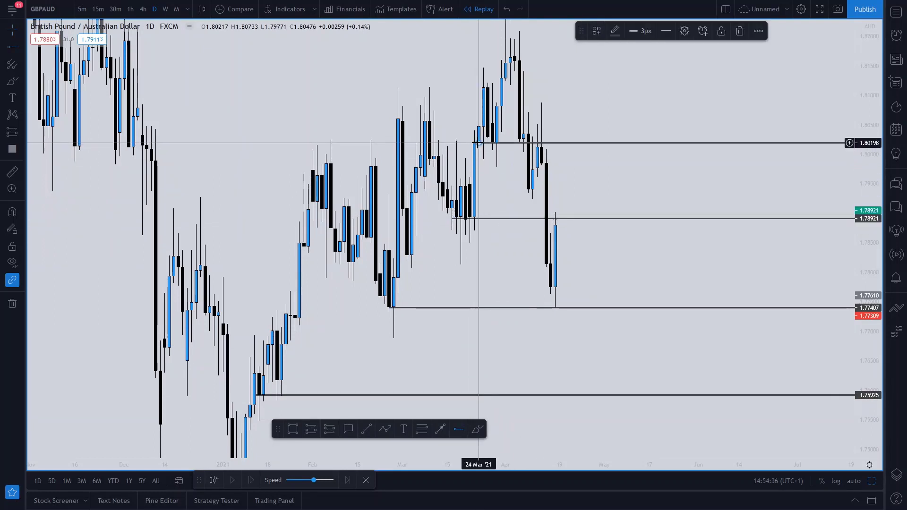
{"action": "left_click_drag", "start_coordinate": [498, 182], "coordinate": [487, 191]}
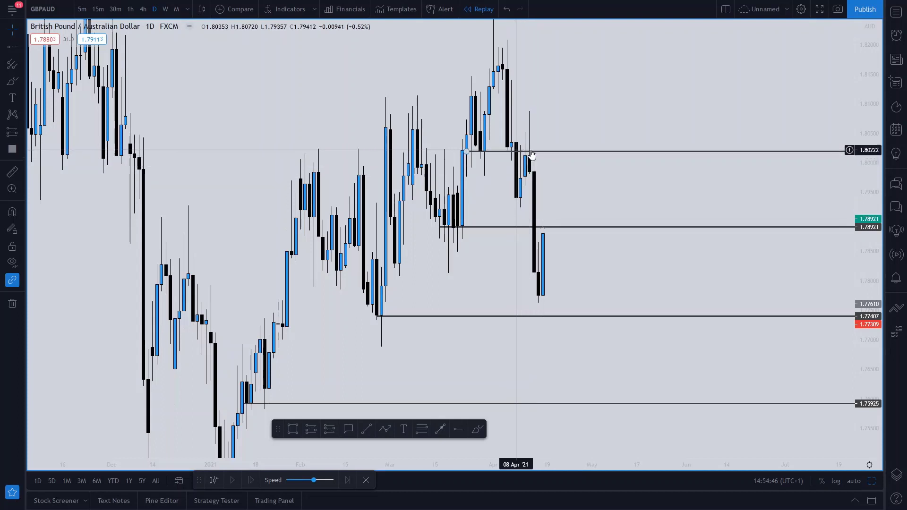
{"action": "left_click_drag", "start_coordinate": [607, 281], "coordinate": [599, 257]}
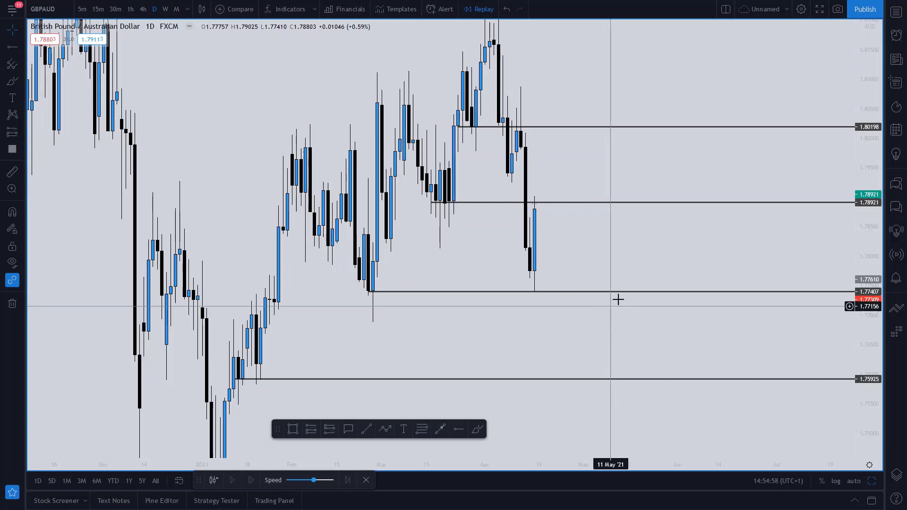
Restore the side-by-side layout and center the latest 30-minute and daily candles with their levels in both charts
{"action": "left_click", "coordinate": [871, 480]}
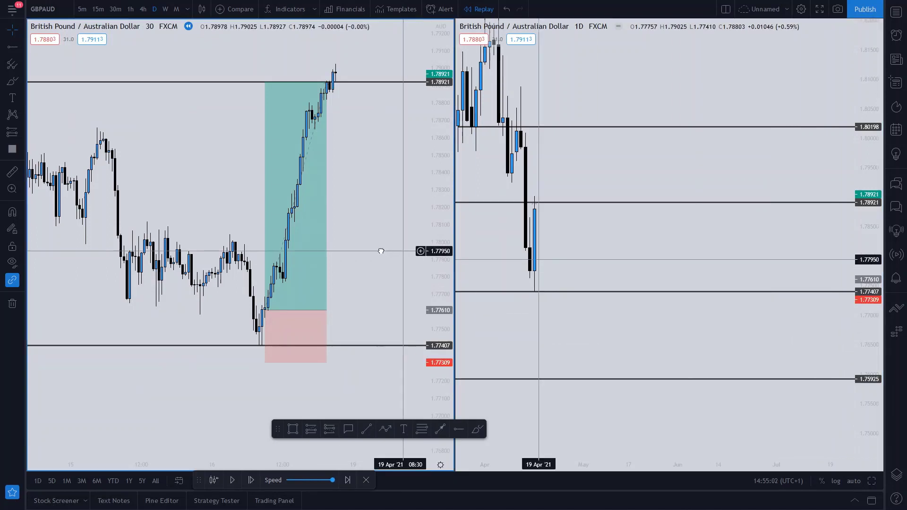
{"action": "left_click_drag", "start_coordinate": [388, 249], "coordinate": [369, 251]}
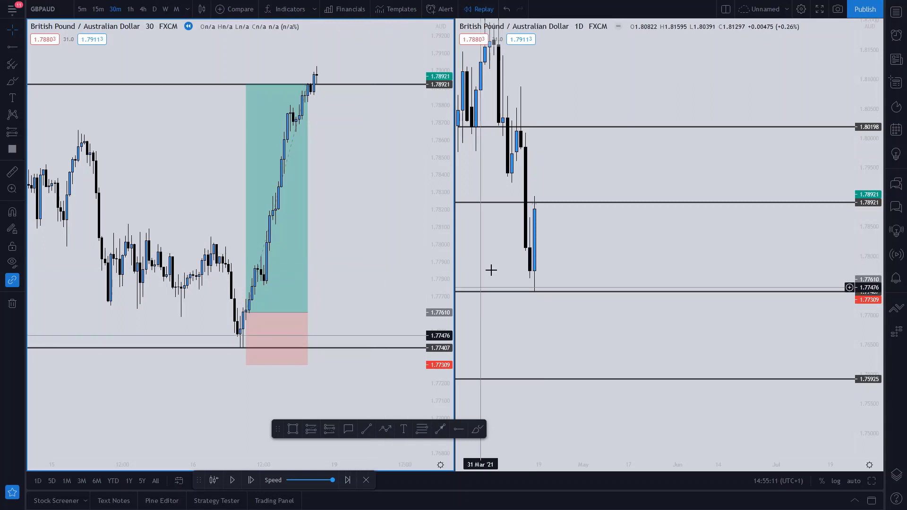
{"action": "left_click_drag", "start_coordinate": [611, 255], "coordinate": [746, 255]}
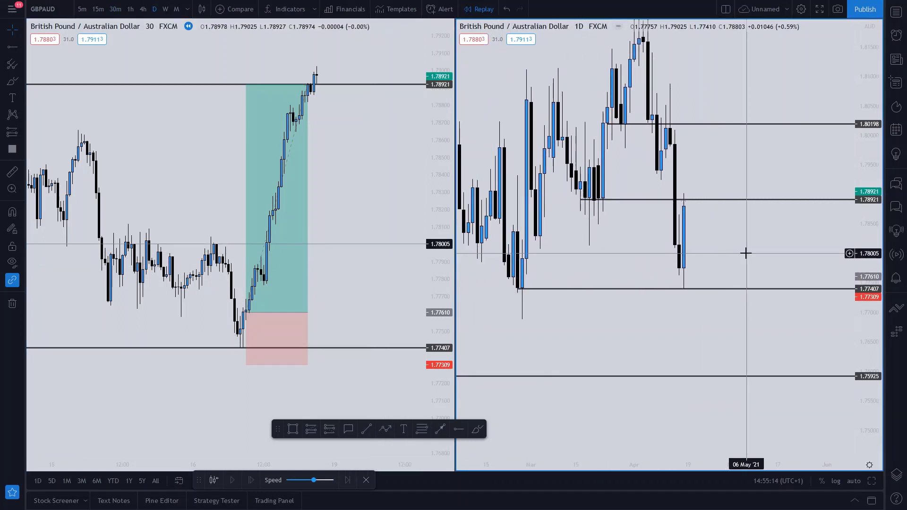